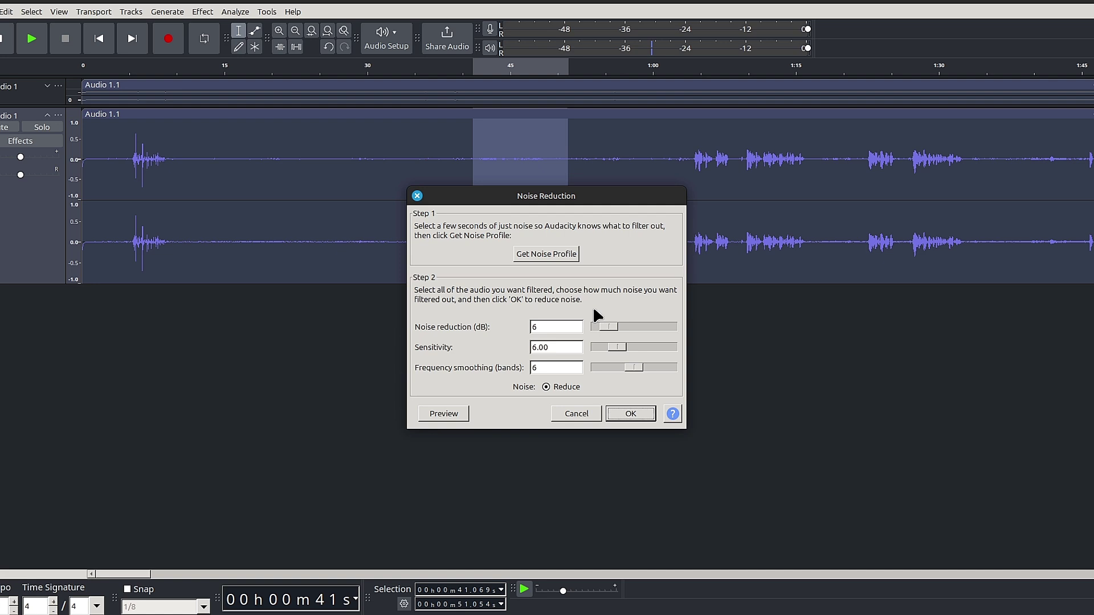
Step: Capture a noise profile from the selected quiet section and repeat Noise Reduction on the whole lower track
{"action": "left_click", "coordinate": [542, 254]}
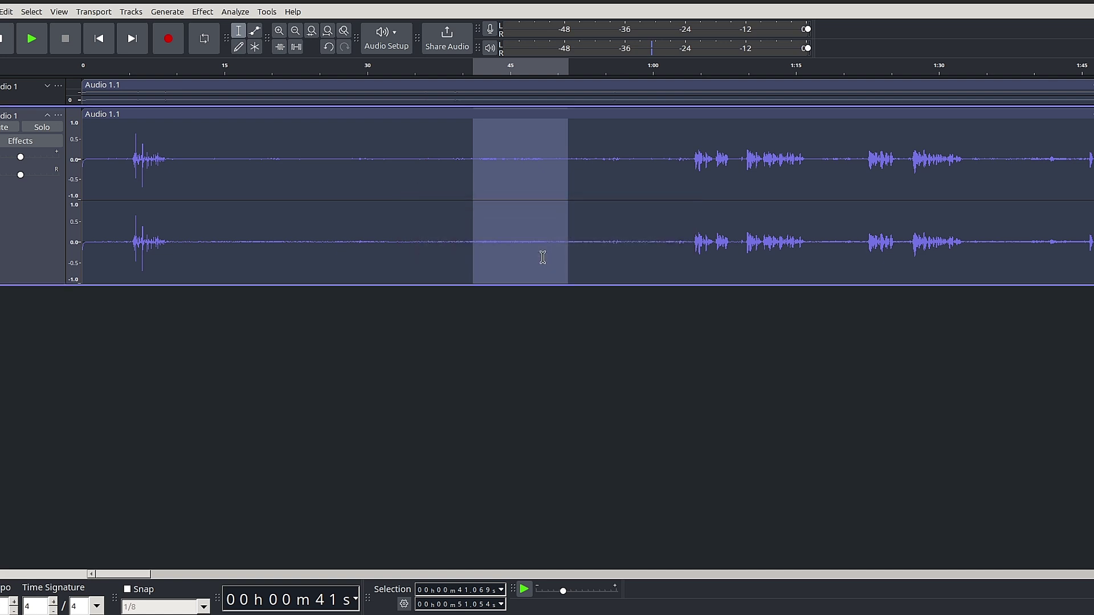
{"action": "left_click", "coordinate": [327, 31]}
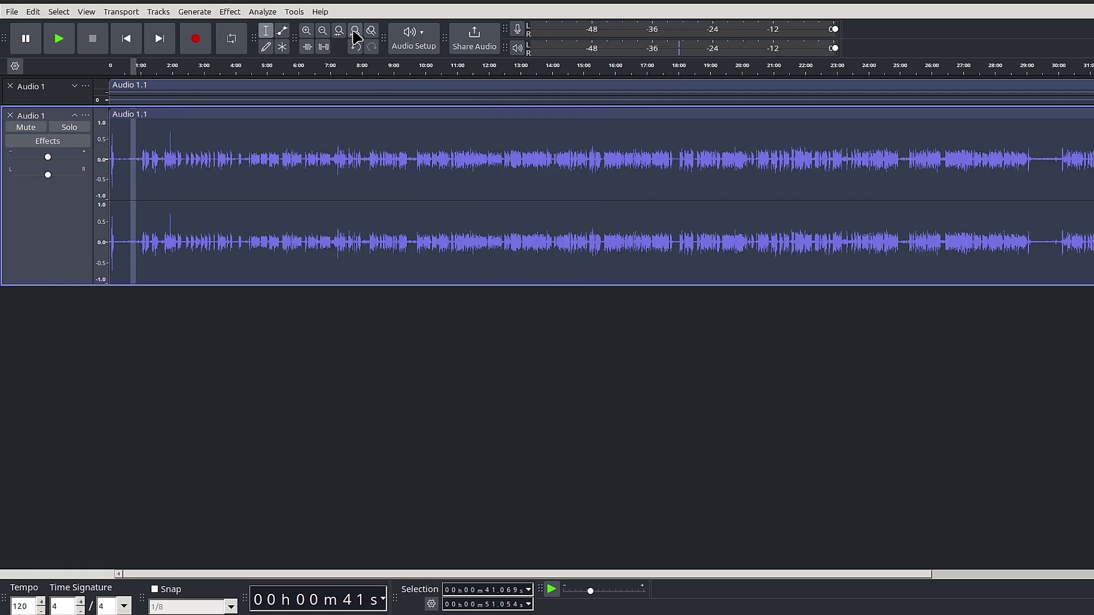
{"action": "left_click_drag", "start_coordinate": [163, 161], "coordinate": [288, 161]}
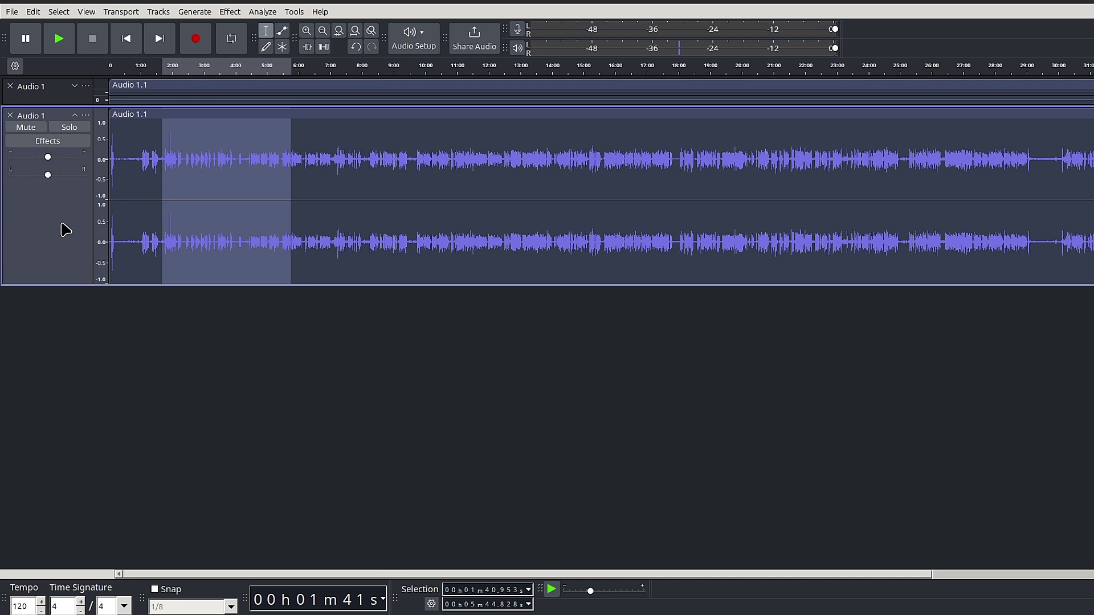
{"action": "left_click", "coordinate": [65, 229]}
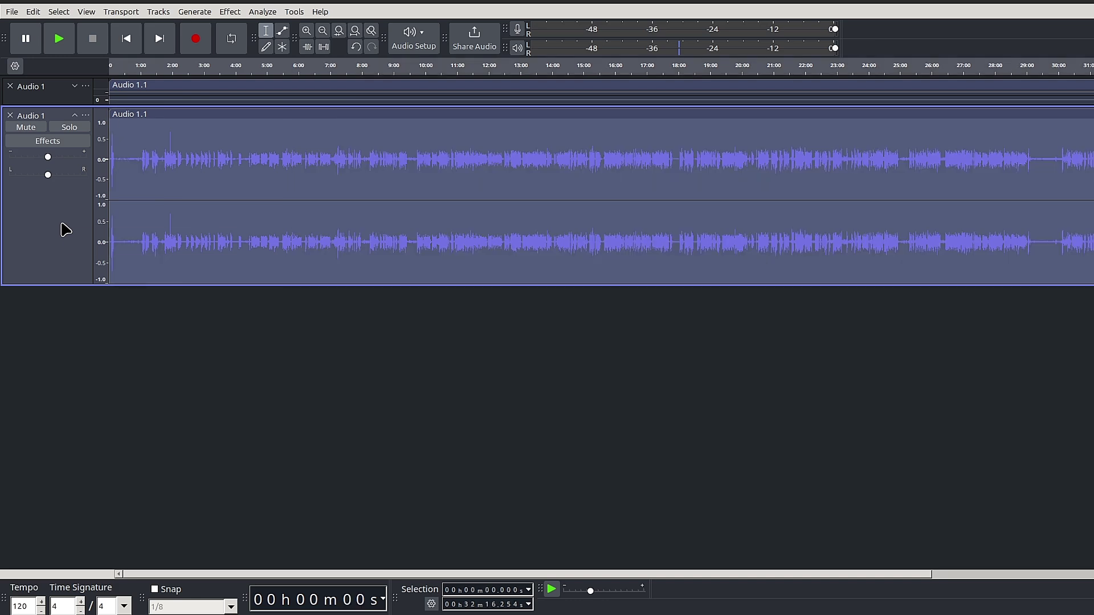
{"action": "left_click", "coordinate": [230, 12]}
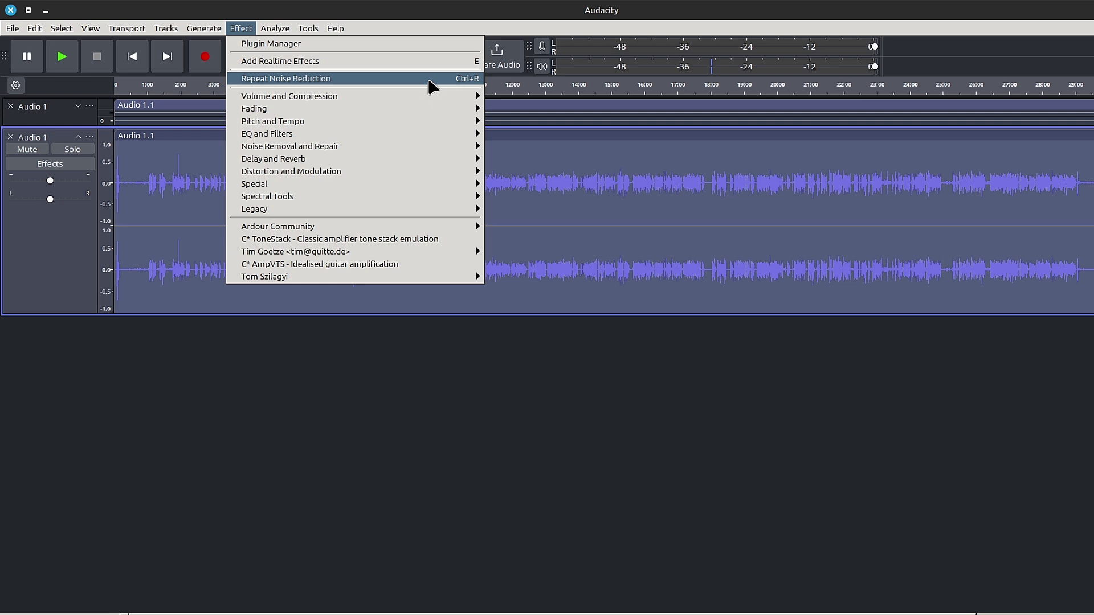
{"action": "left_click", "coordinate": [433, 80]}
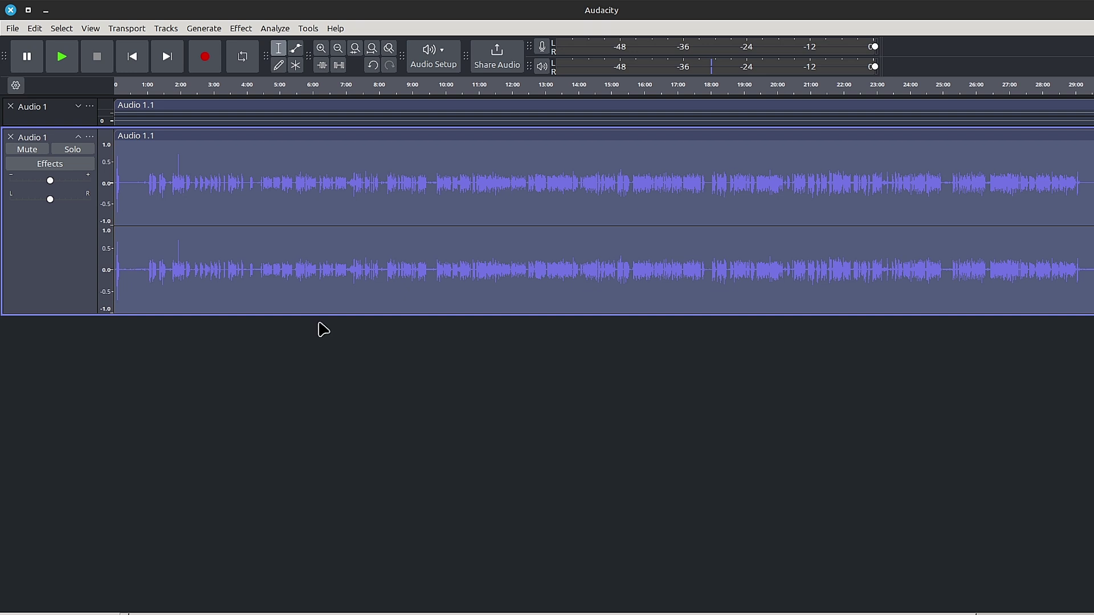
Step: Apply Filter Curve EQ to the whole track, keeping the existing curve that rolls off below 100 Hz and above about 7000 Hz
{"action": "left_click", "coordinate": [241, 28]}
{"action": "mouse_move", "coordinate": [327, 139]}
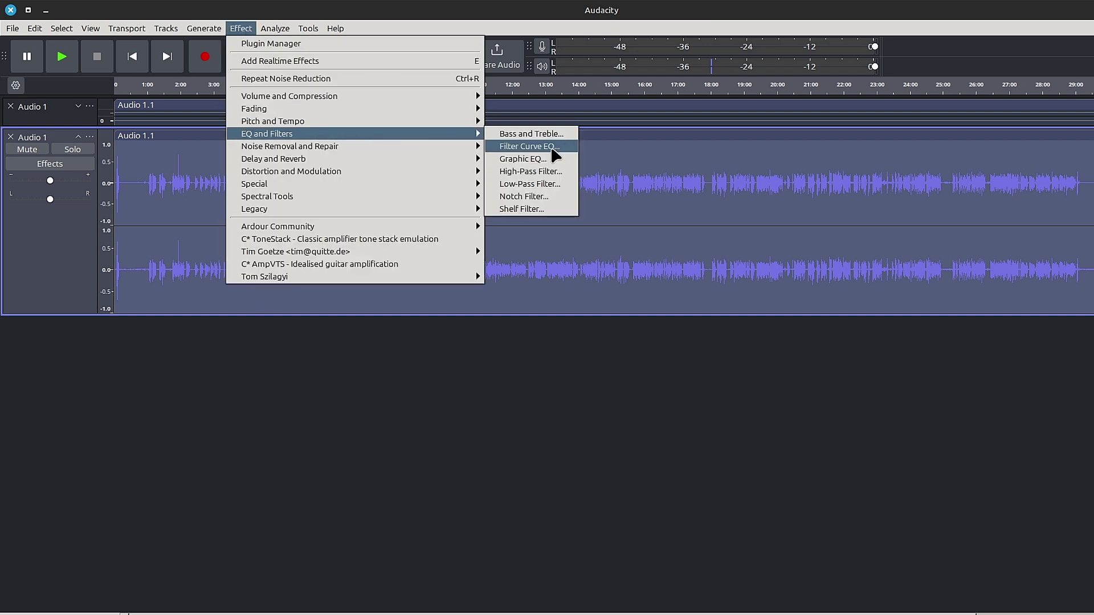
{"action": "left_click", "coordinate": [566, 148]}
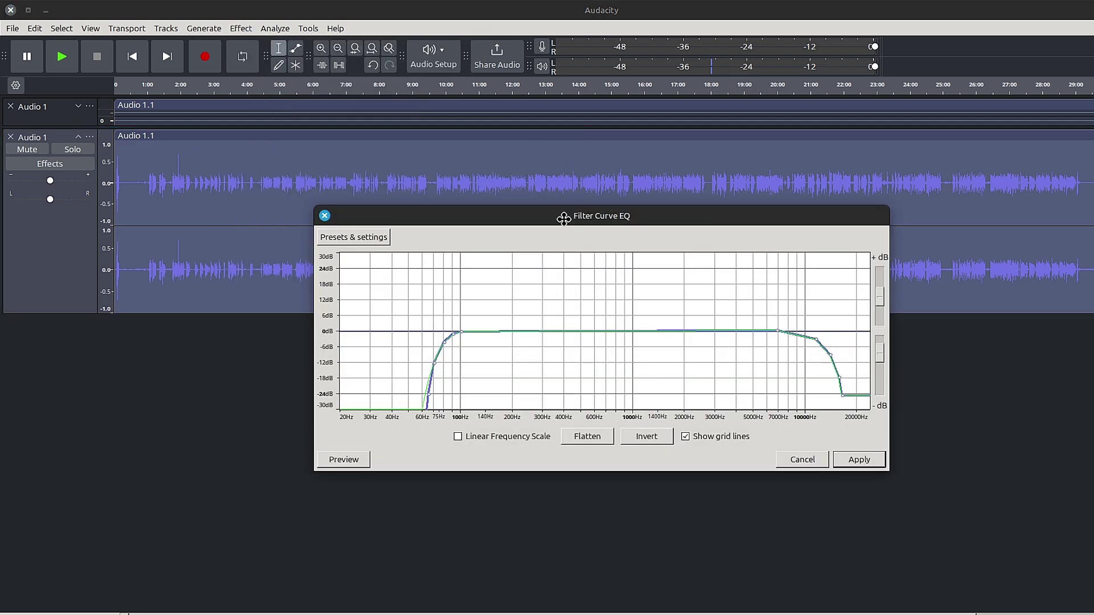
{"action": "left_click_drag", "start_coordinate": [564, 220], "coordinate": [506, 149]}
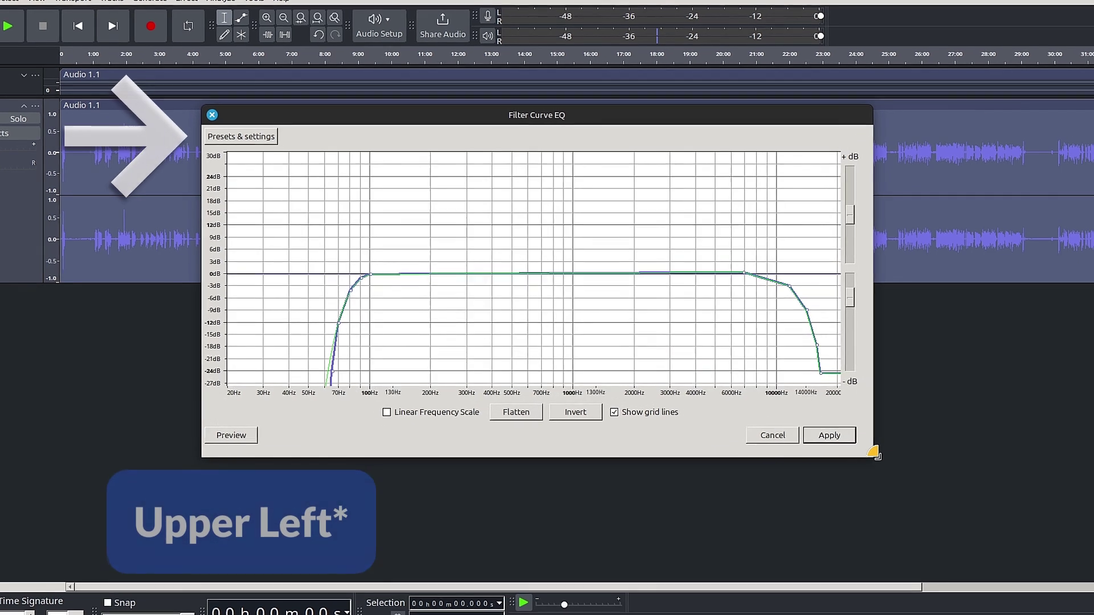
{"action": "left_click_drag", "start_coordinate": [557, 115], "coordinate": [549, 112]}
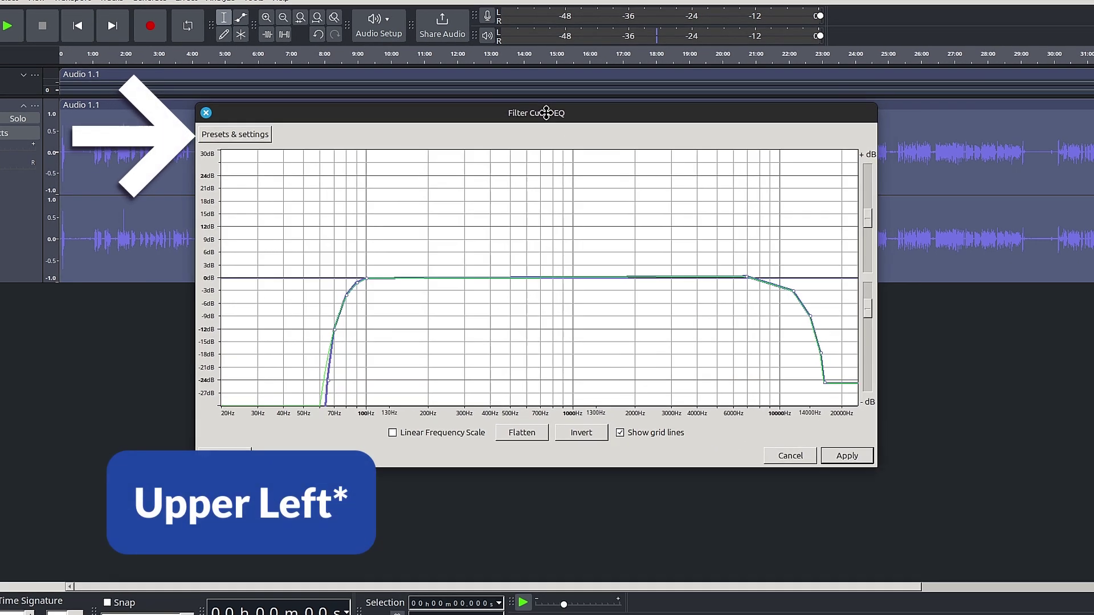
{"action": "left_click", "coordinate": [262, 136]}
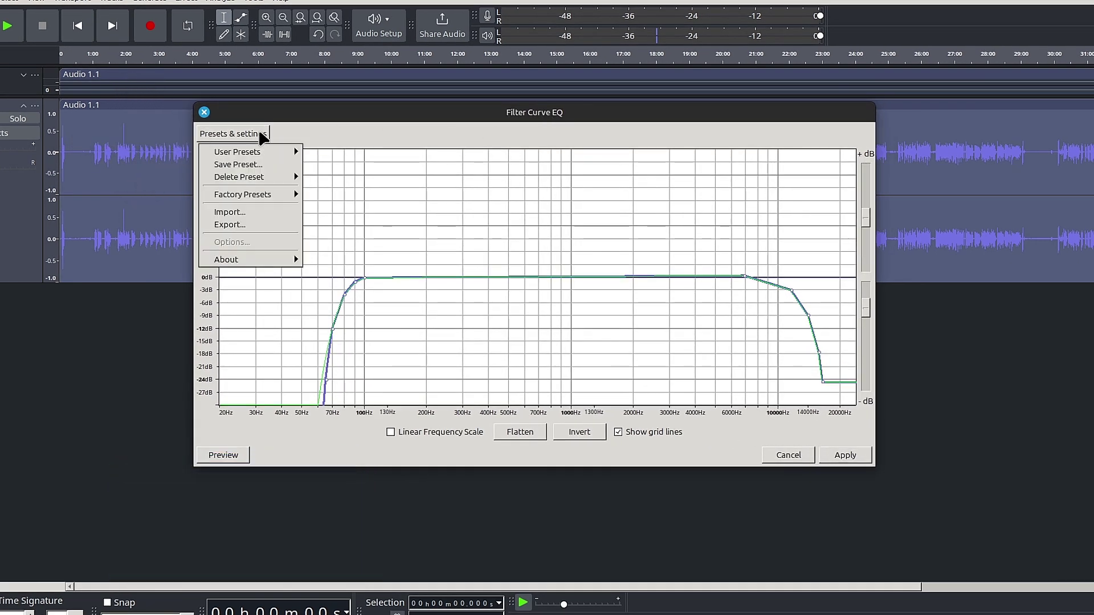
{"action": "mouse_move", "coordinate": [266, 197]}
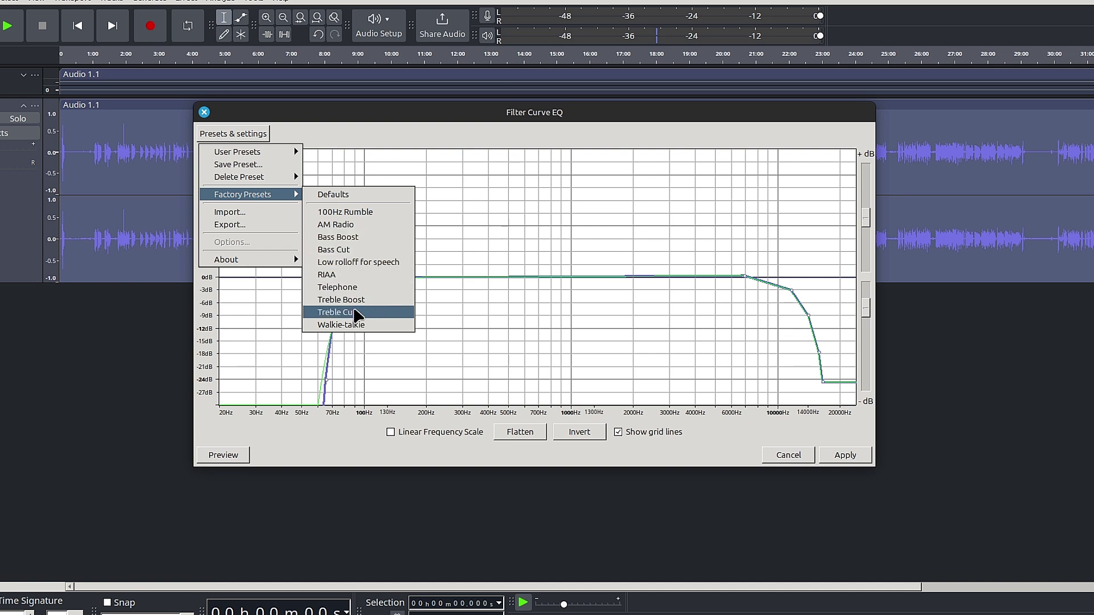
{"action": "left_click", "coordinate": [378, 313]}
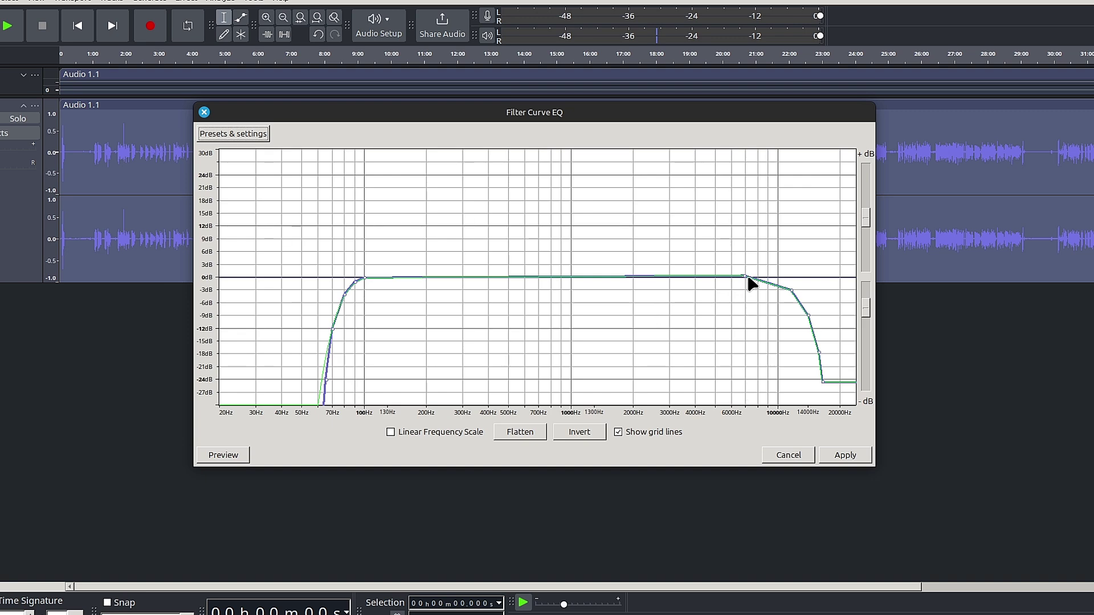
{"action": "left_click_drag", "start_coordinate": [868, 460], "coordinate": [925, 501]}
{"action": "left_click_drag", "start_coordinate": [673, 116], "coordinate": [650, 102]}
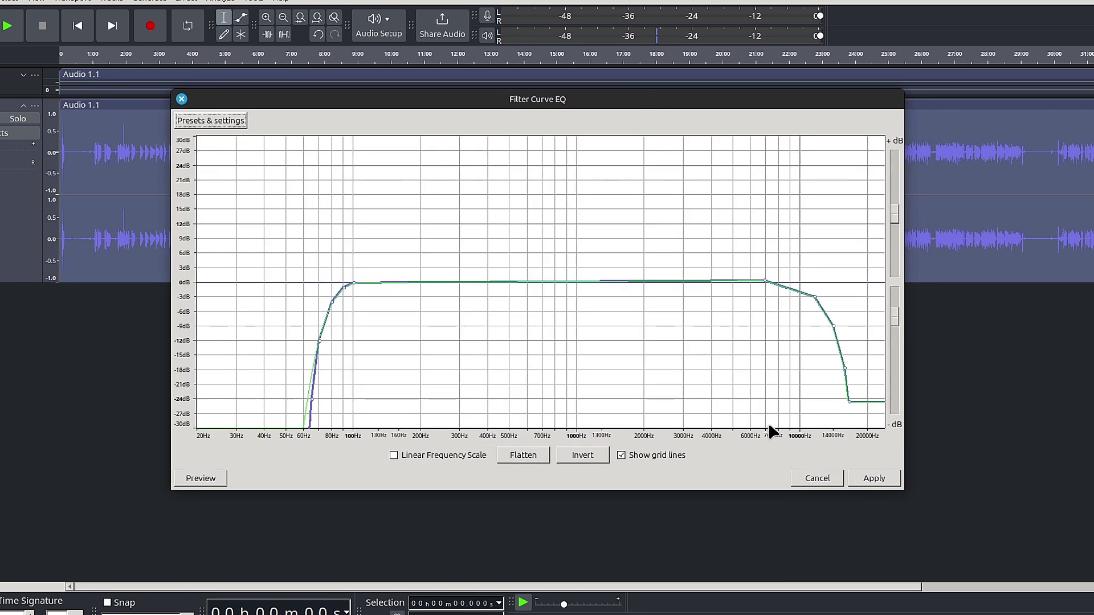
{"action": "left_click", "coordinate": [873, 478]}
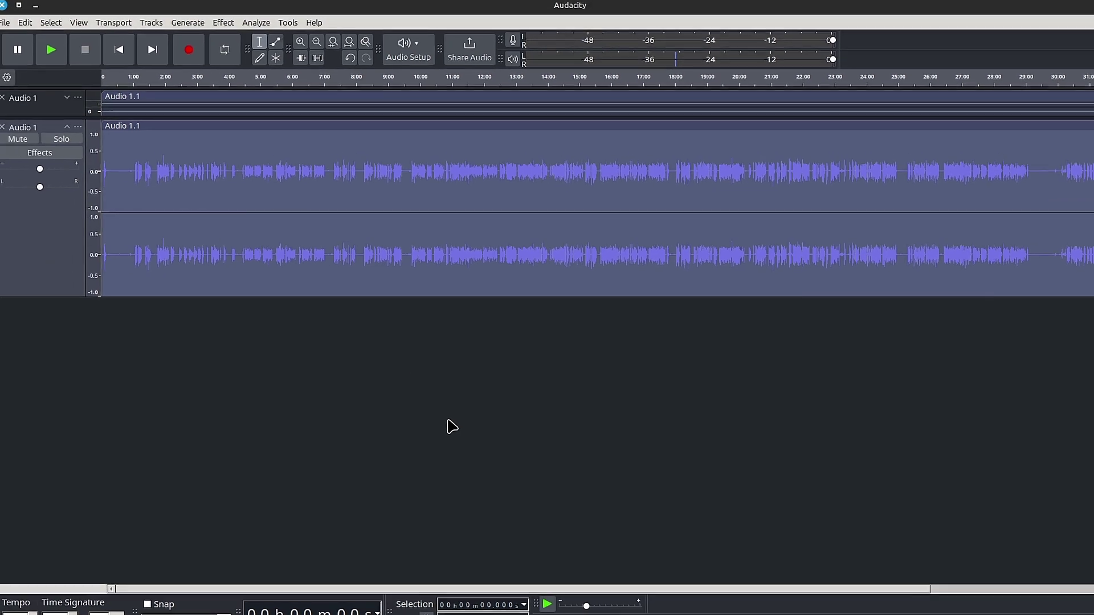
Step: Apply the Compressor with threshold -15 dB, make-up gain 1 dB, knee 24 dB, ratio 3, lookahead 1 ms, attack 15 ms and release 40 ms
{"action": "left_click", "coordinate": [228, 24]}
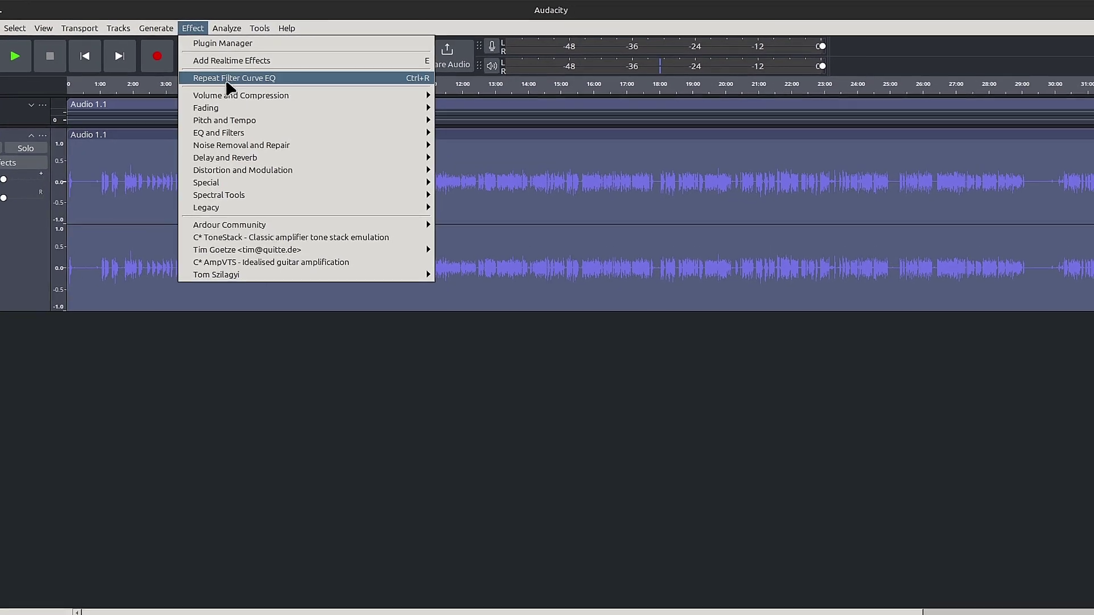
{"action": "mouse_move", "coordinate": [235, 96]}
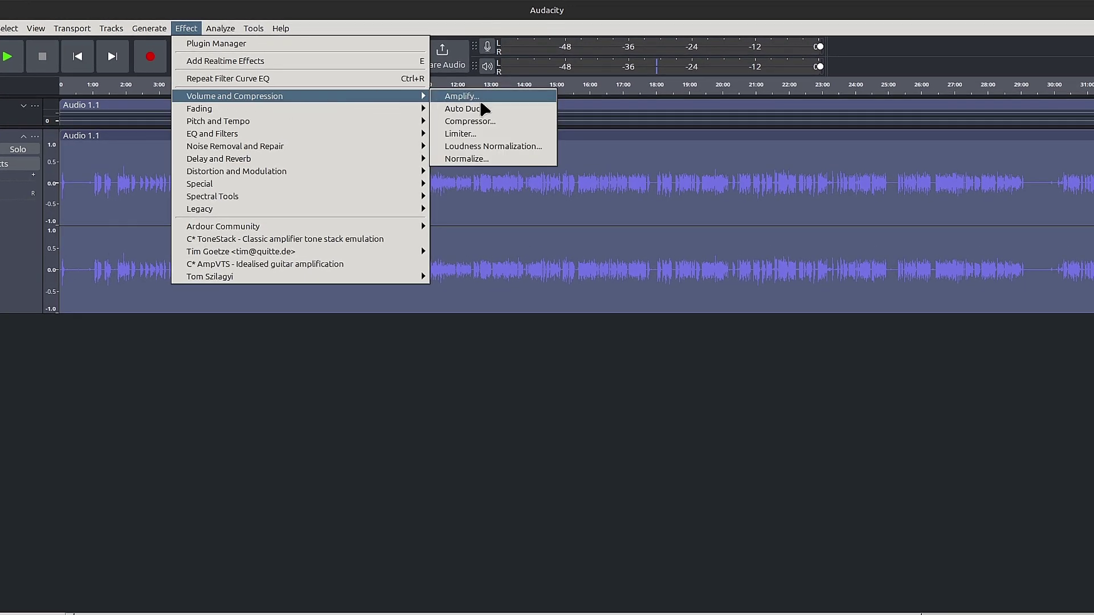
{"action": "left_click", "coordinate": [470, 121]}
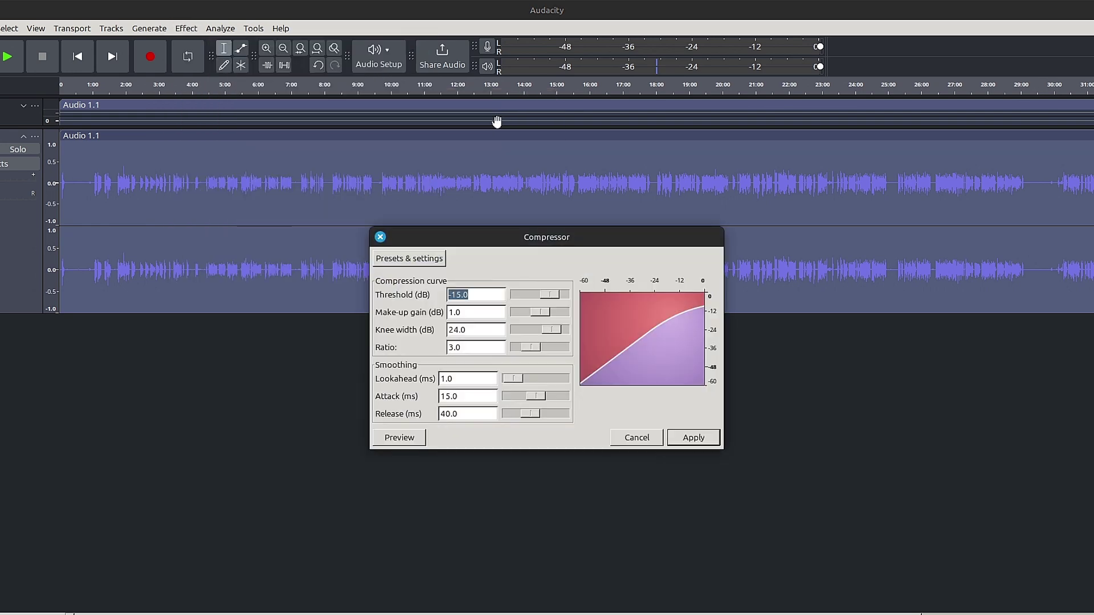
{"action": "left_click_drag", "start_coordinate": [528, 248], "coordinate": [504, 186]}
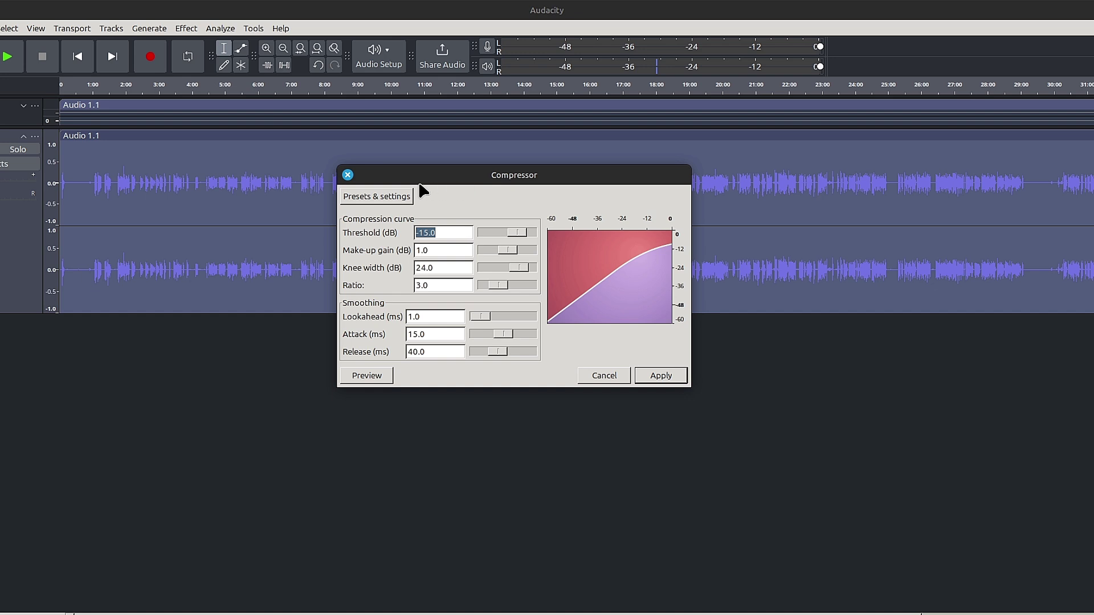
{"action": "left_click", "coordinate": [391, 195]}
{"action": "mouse_move", "coordinate": [406, 257]}
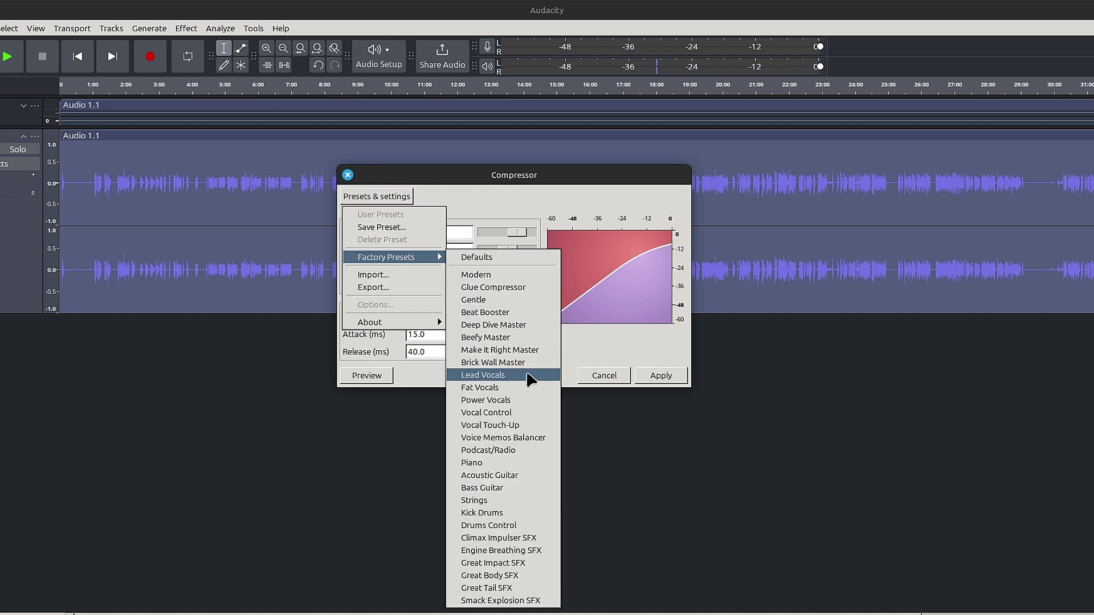
{"action": "left_click", "coordinate": [588, 342]}
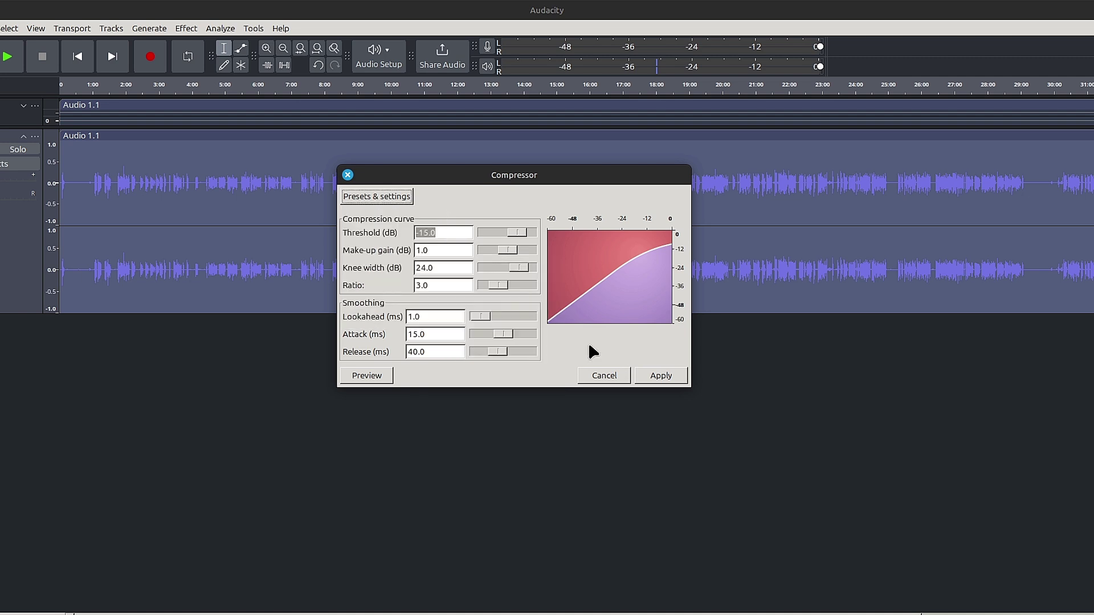
{"action": "left_click", "coordinate": [660, 377]}
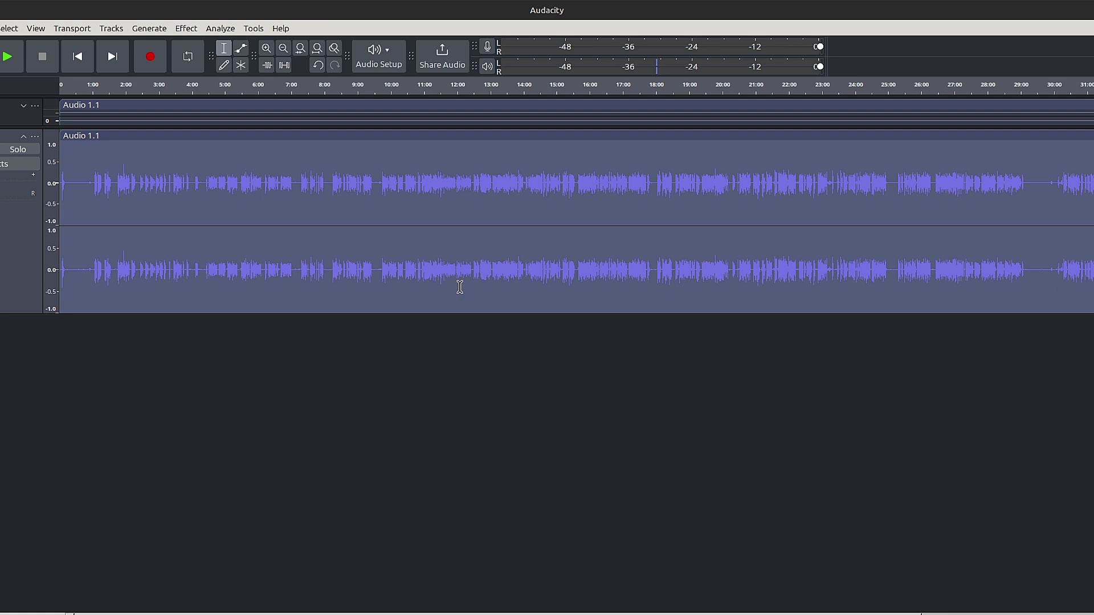
Step: Normalize the track's peak amplitude to -3.0 dB with DC offset removal
{"action": "left_click", "coordinate": [186, 28]}
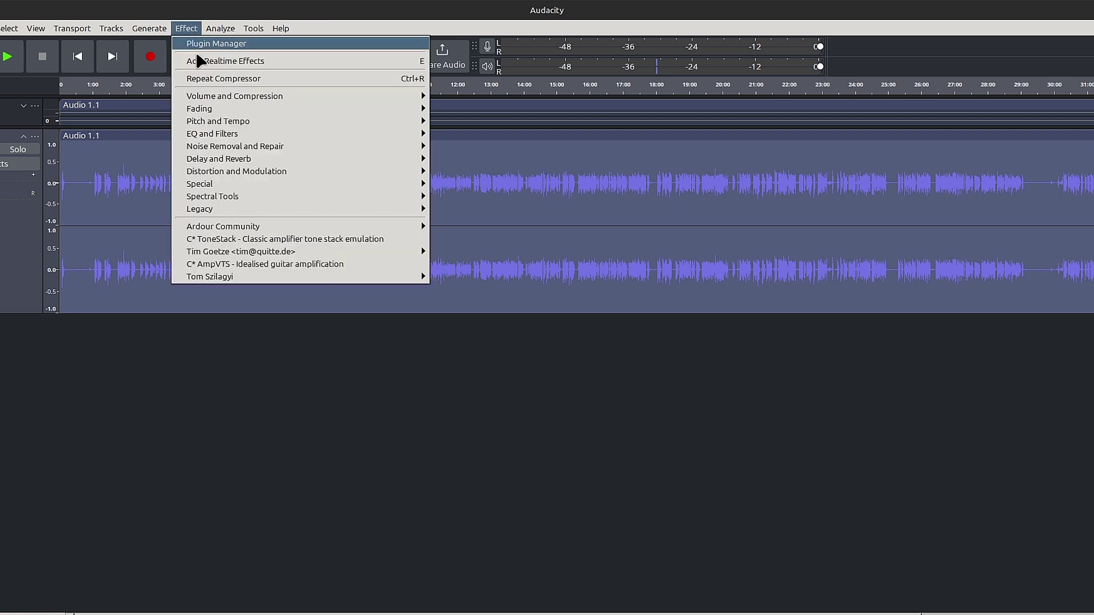
{"action": "mouse_move", "coordinate": [334, 97]}
{"action": "left_click", "coordinate": [496, 160]}
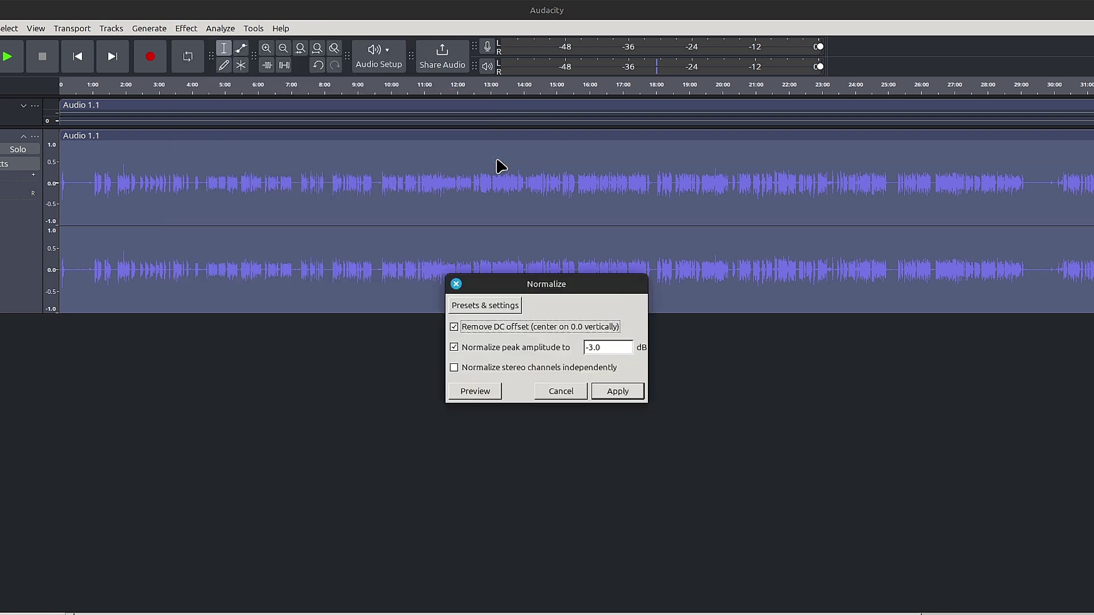
{"action": "left_click", "coordinate": [615, 389]}
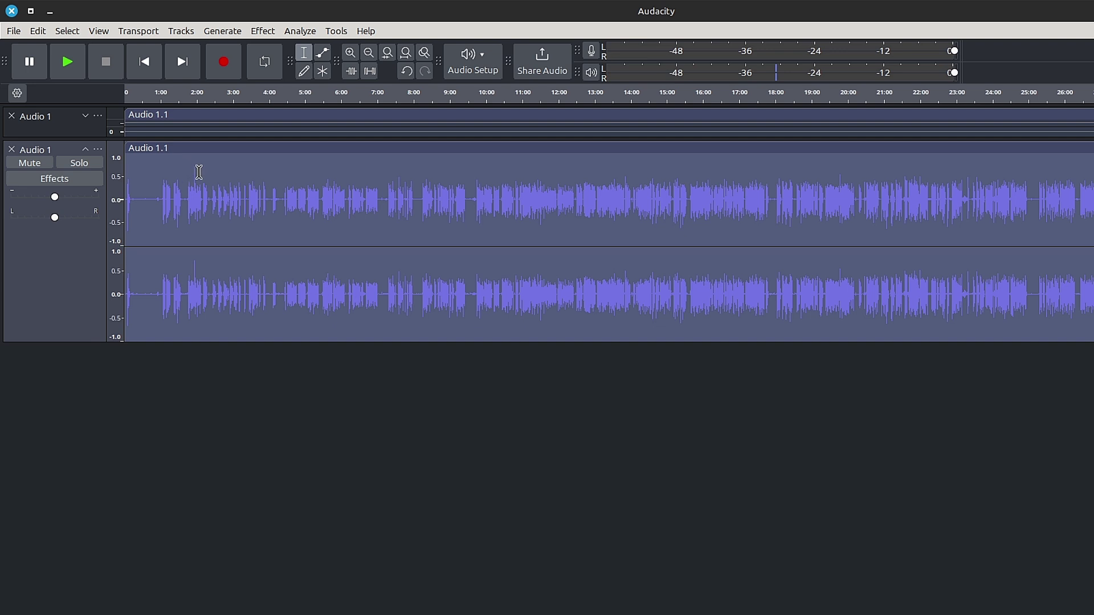
Step: Inspect the tall spike near 2:00 and undo the normalization of the track
{"action": "left_click_drag", "start_coordinate": [191, 175], "coordinate": [198, 179]}
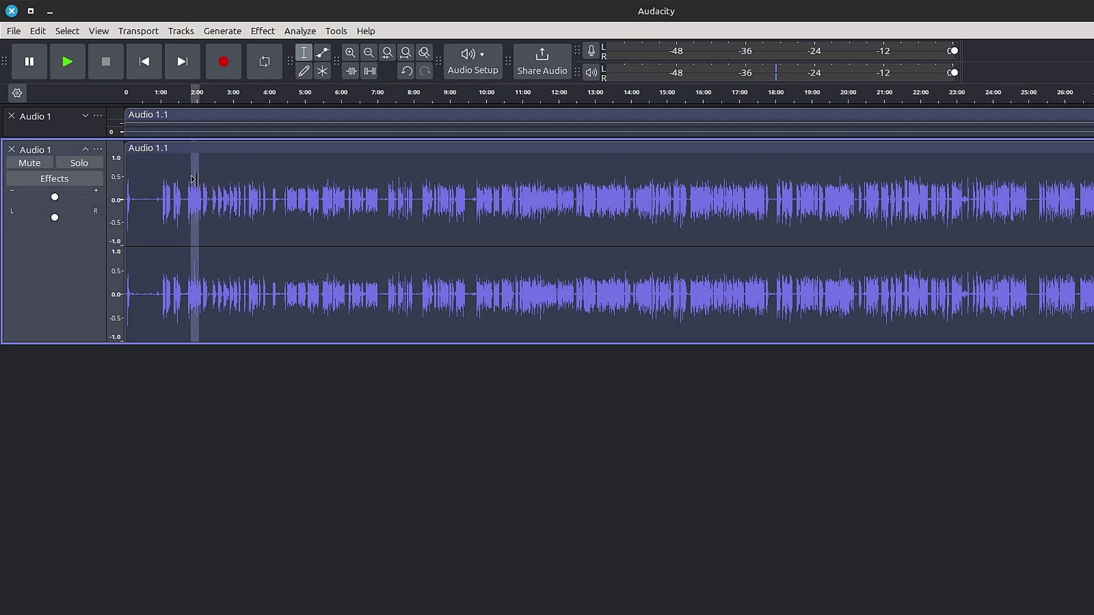
{"action": "left_click", "coordinate": [236, 215]}
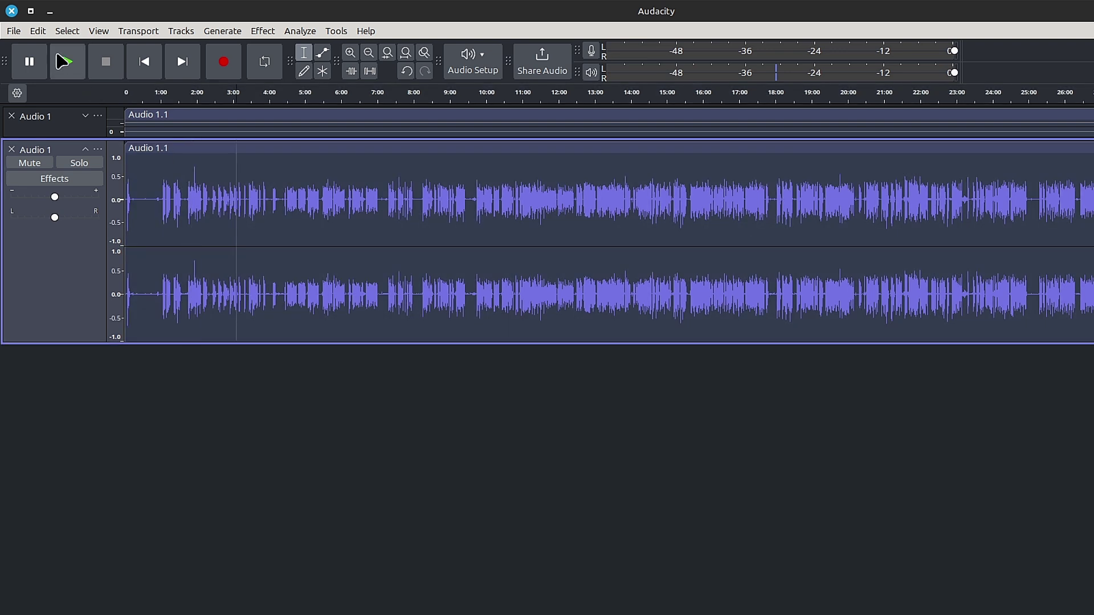
{"action": "left_click", "coordinate": [38, 31]}
{"action": "left_click", "coordinate": [78, 49]}
Step: Silence the two short spikes around 1:56, from about 1:55.7 to 1:56.1
{"action": "left_click", "coordinate": [196, 276]}
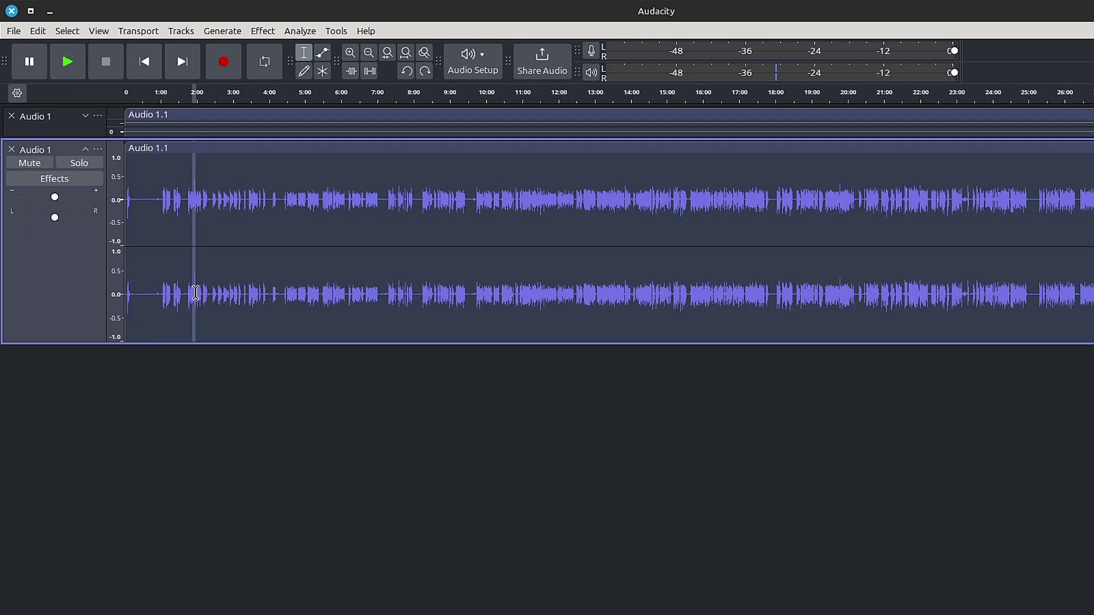
{"action": "left_click", "coordinate": [388, 53]}
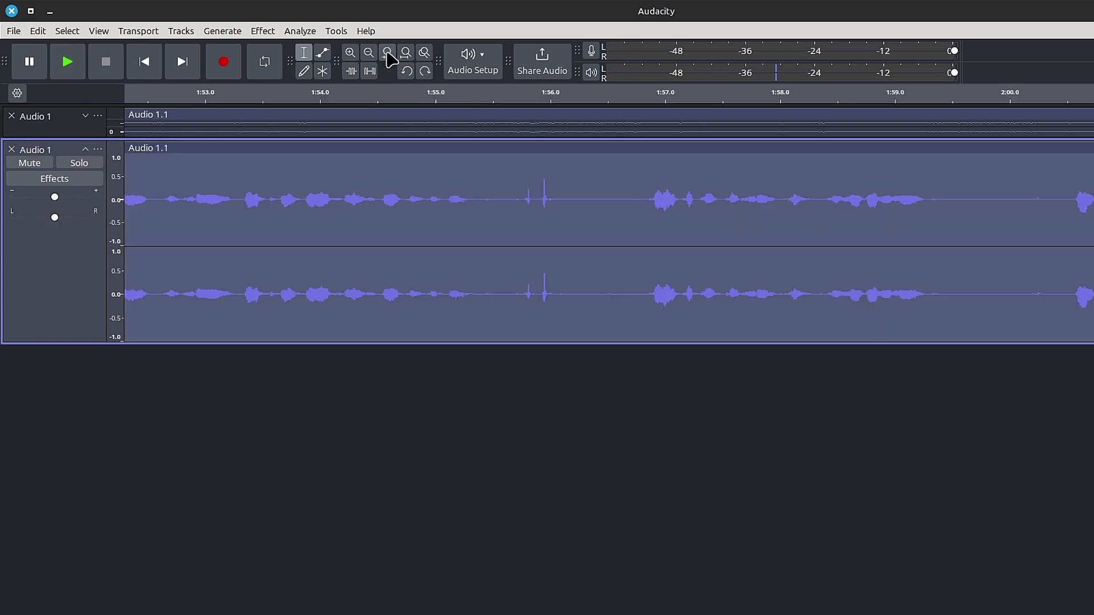
{"action": "left_click", "coordinate": [541, 294]}
{"action": "left_click", "coordinate": [514, 296]}
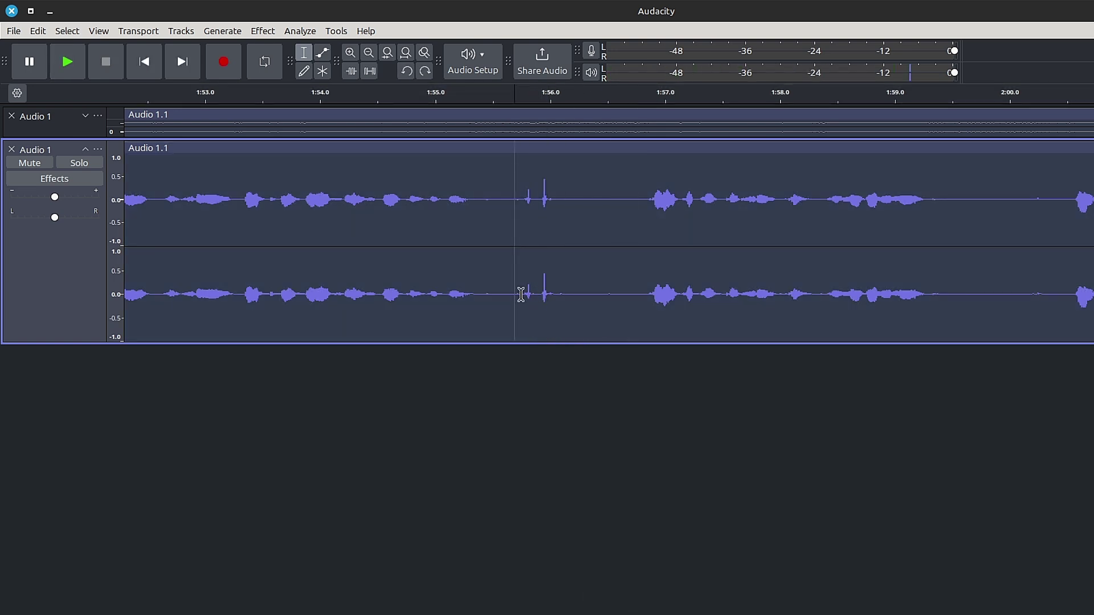
{"action": "left_click_drag", "start_coordinate": [521, 294], "coordinate": [558, 296]}
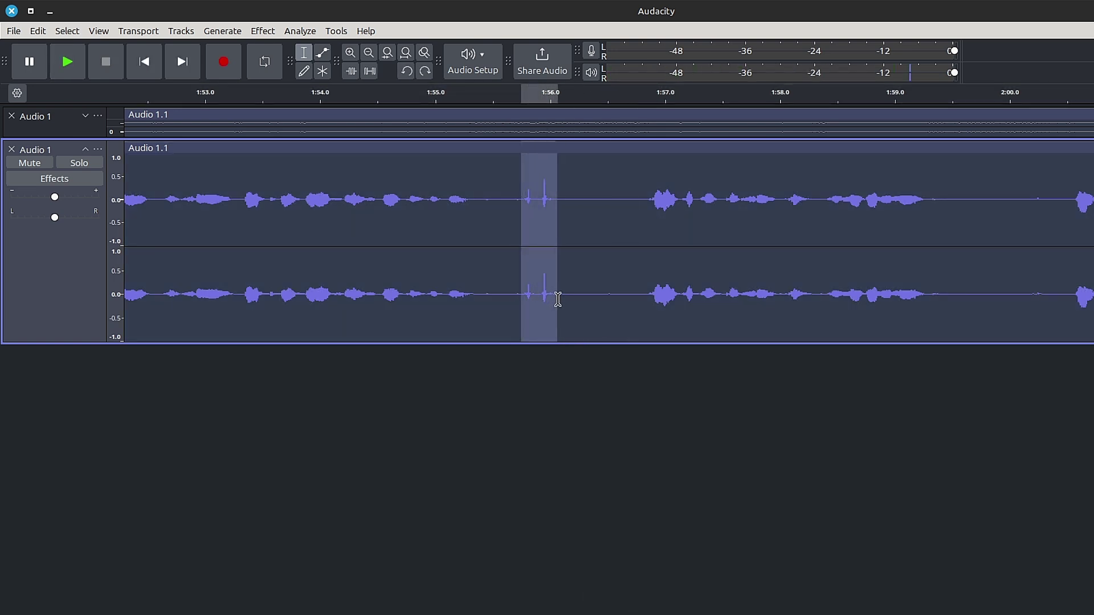
{"action": "left_click", "coordinate": [369, 72]}
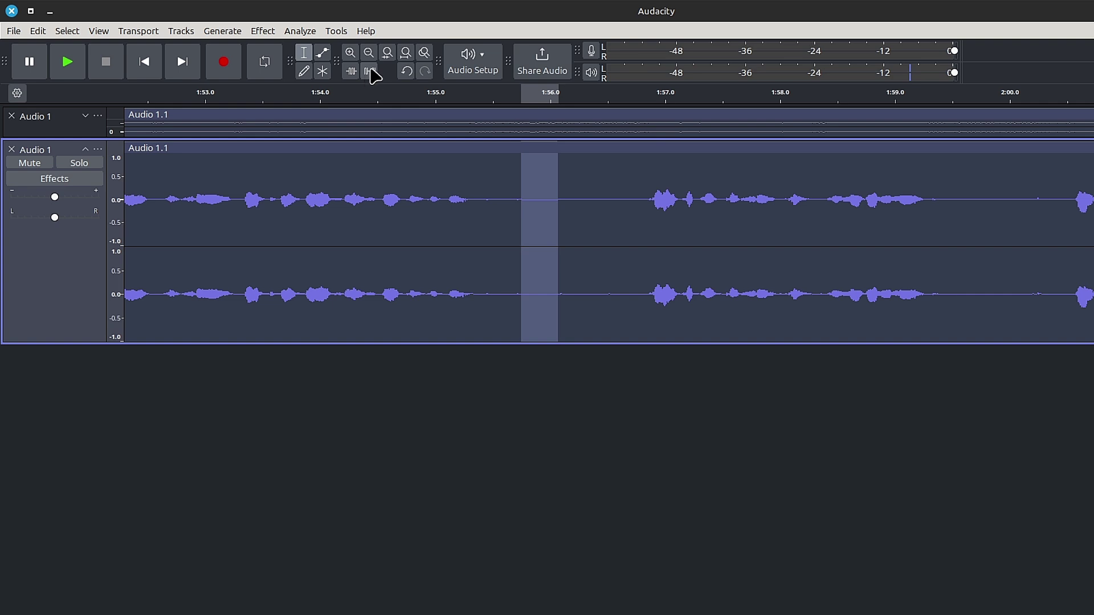
Step: Select the entire lower voice track and normalize its peak amplitude to -3.0 dB with DC offset removal
{"action": "left_click", "coordinate": [406, 53]}
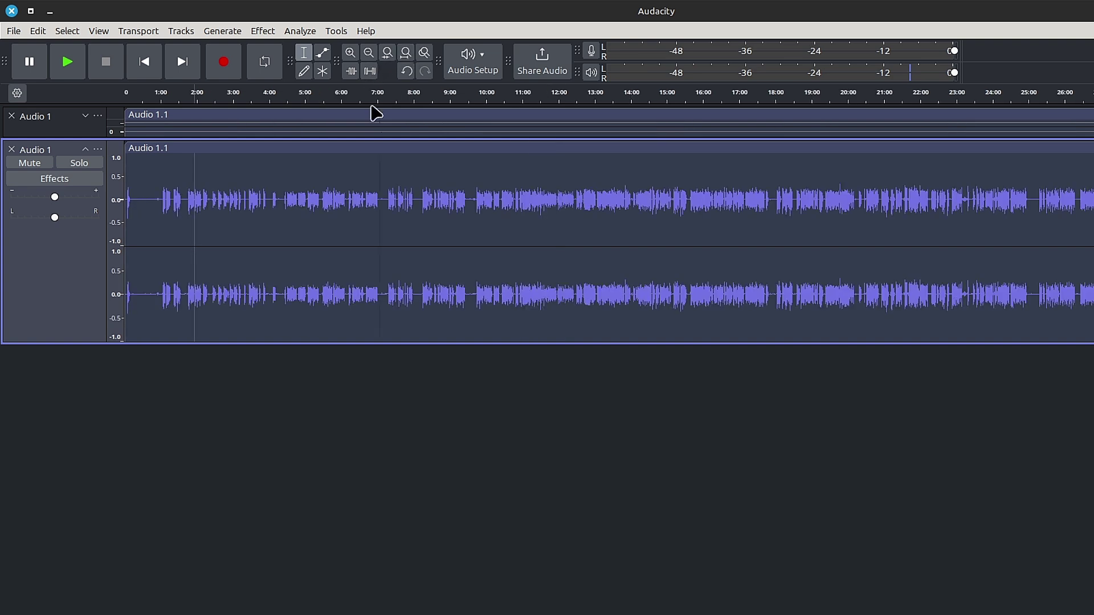
{"action": "left_click", "coordinate": [182, 235]}
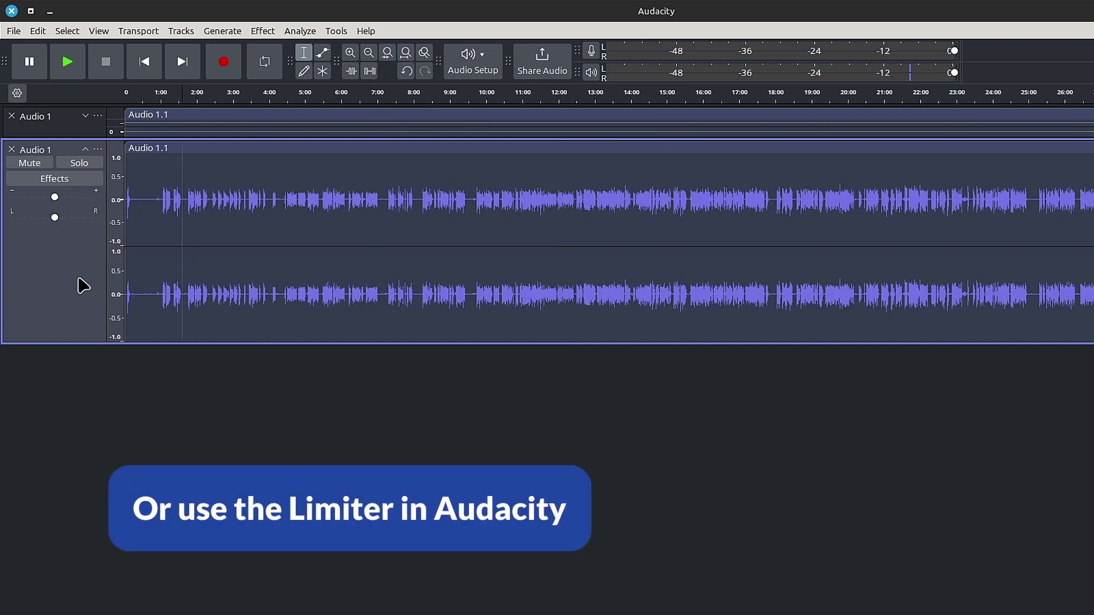
{"action": "left_click", "coordinate": [84, 284]}
{"action": "left_click", "coordinate": [262, 31]}
{"action": "mouse_move", "coordinate": [330, 105]}
{"action": "left_click", "coordinate": [587, 172]}
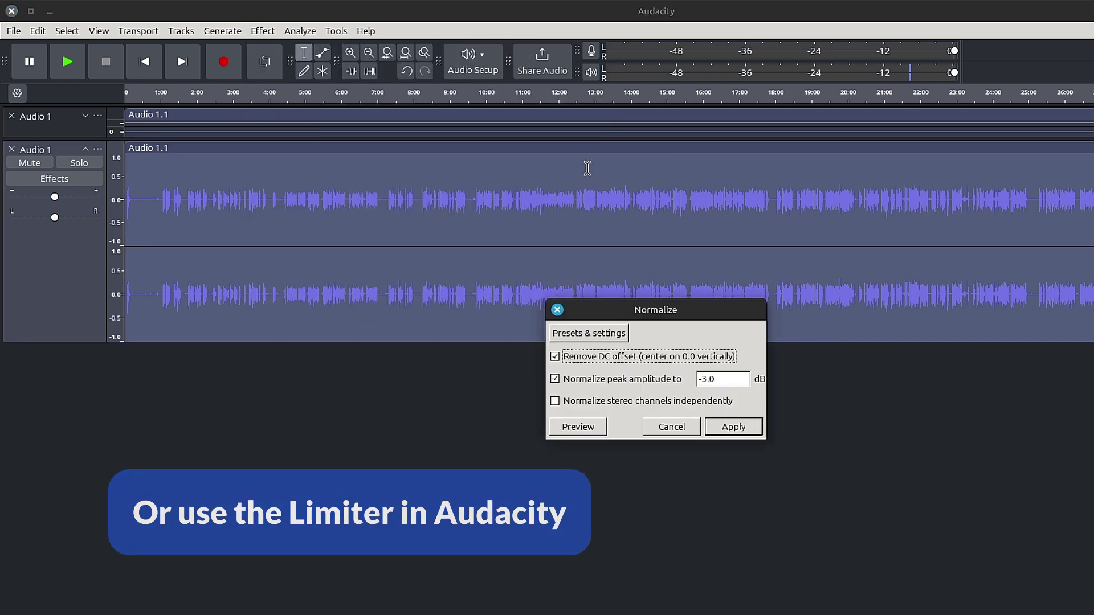
{"action": "left_click", "coordinate": [733, 427]}
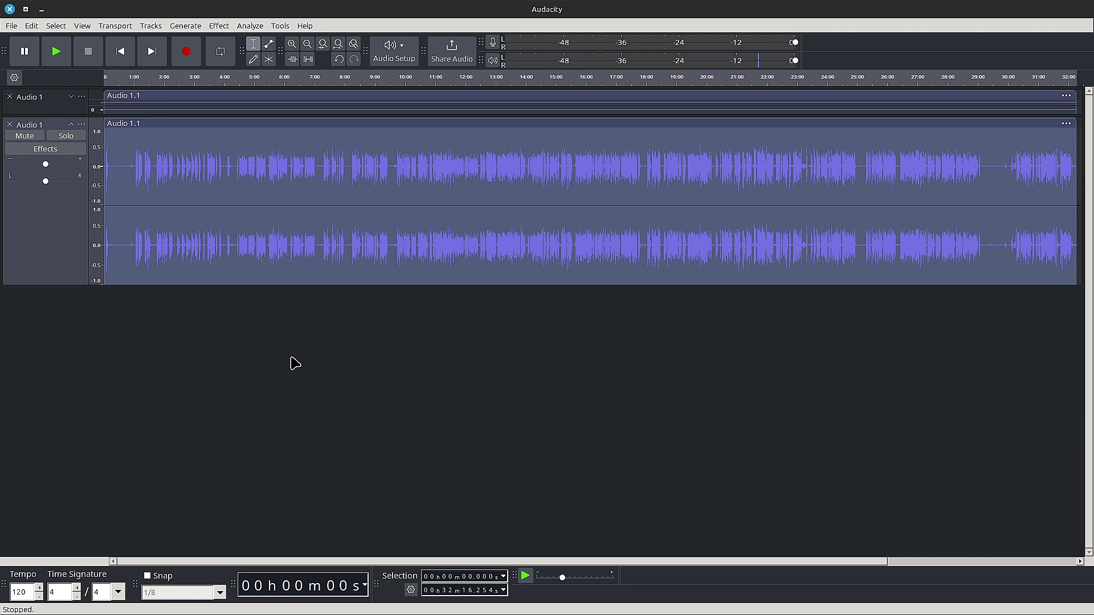
Step: Start exporting the selected voice track to the computer and name the file Audacity_VO_V1.wav
{"action": "left_click", "coordinate": [49, 238]}
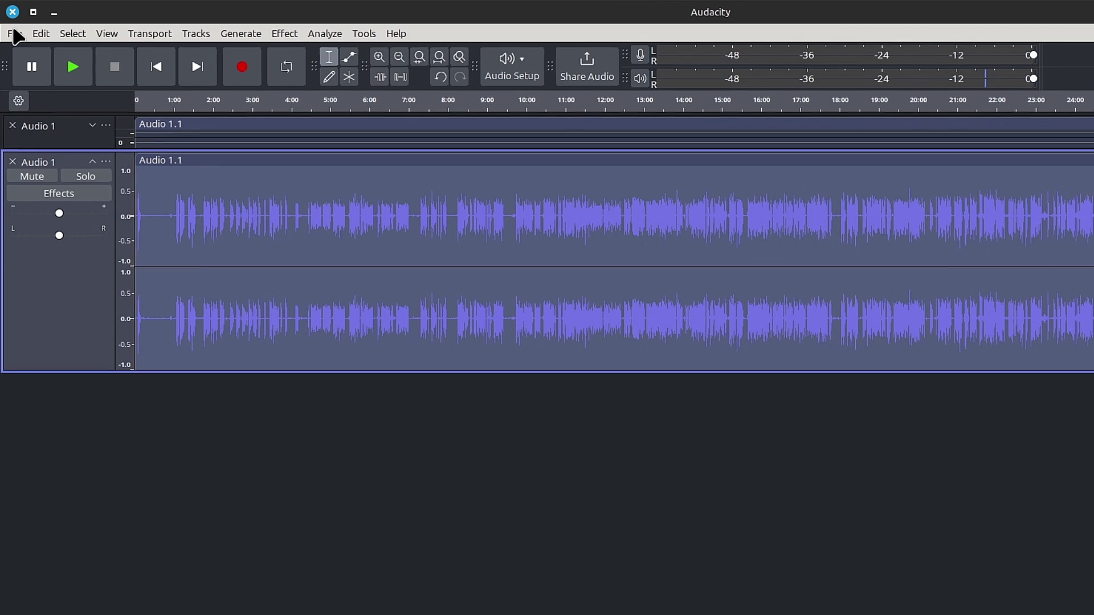
{"action": "left_click", "coordinate": [11, 26]}
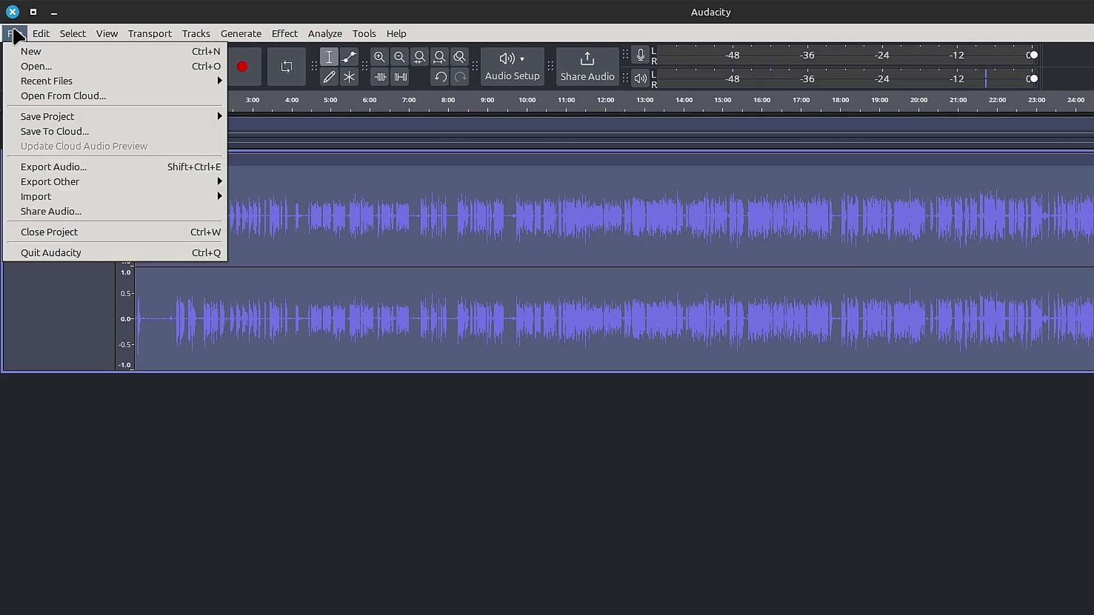
{"action": "left_click", "coordinate": [86, 166]}
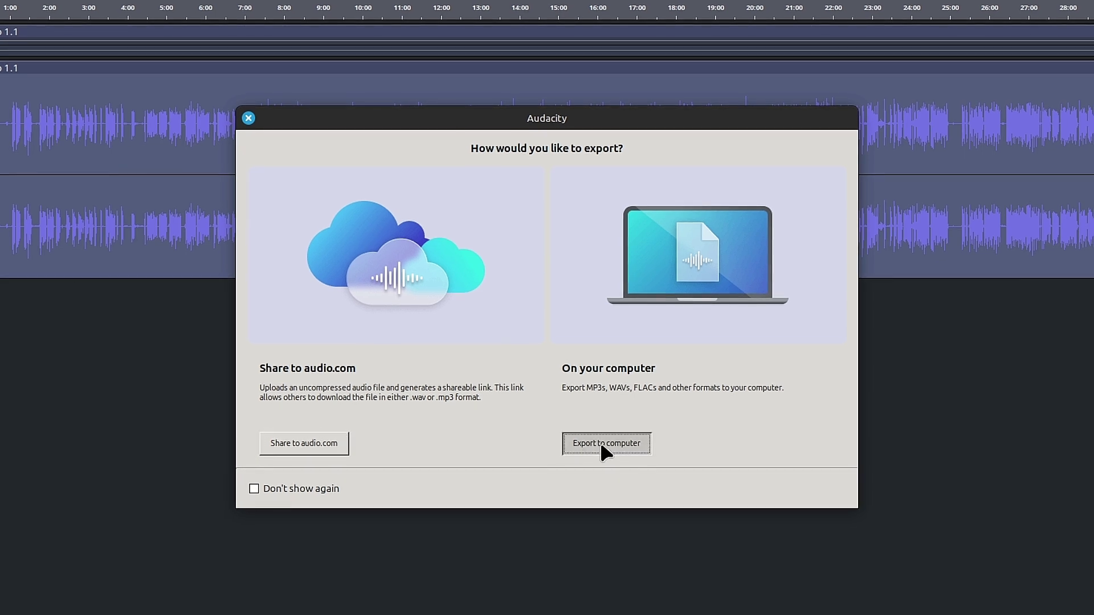
{"action": "left_click", "coordinate": [602, 445]}
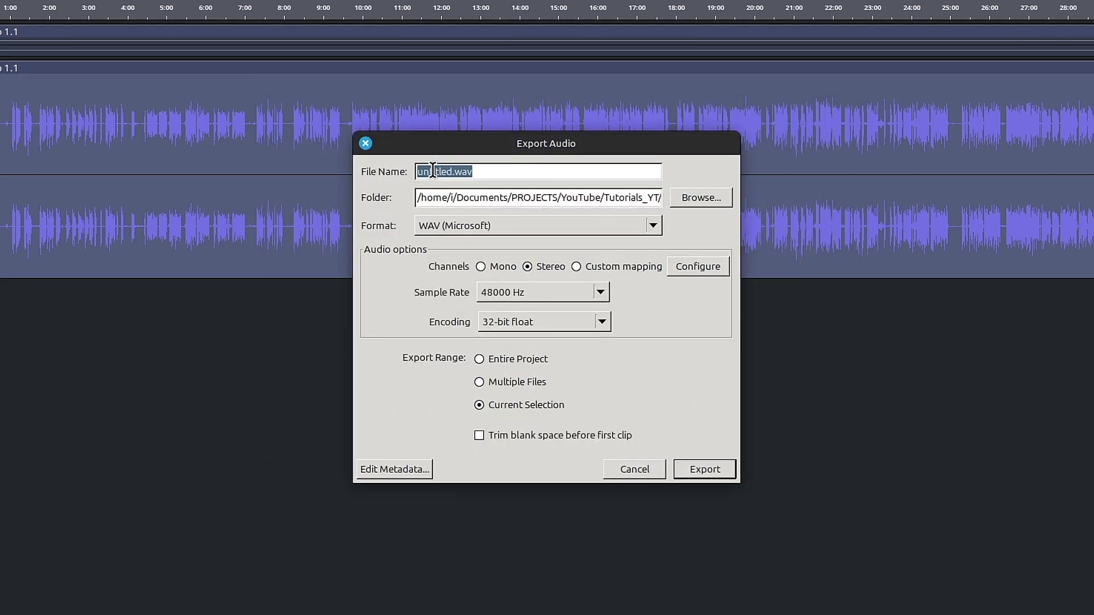
{"action": "type", "text": "Audacity_VO_V1"}
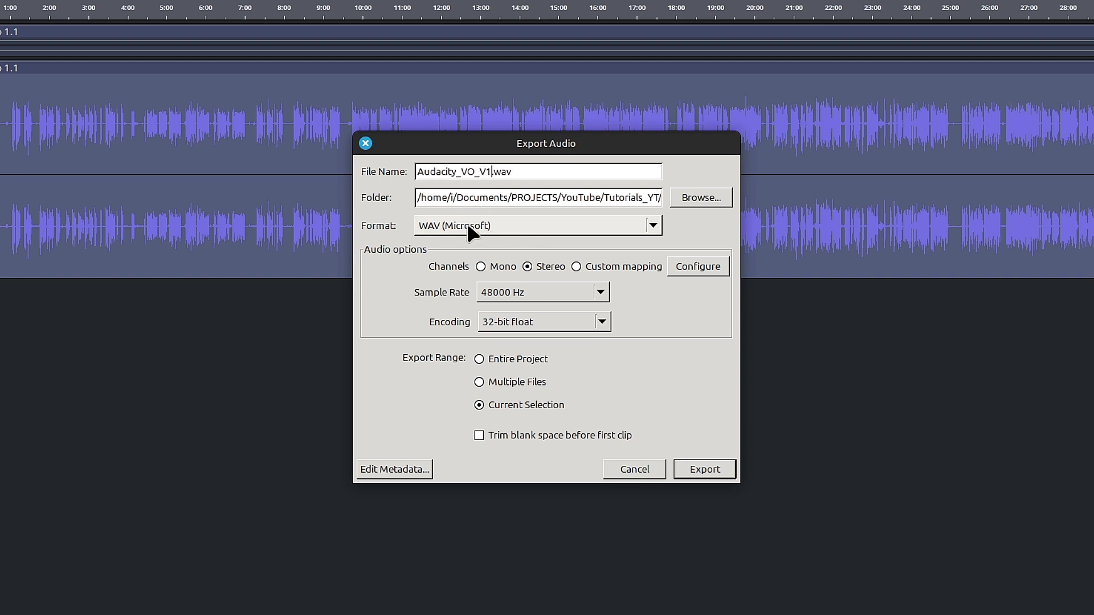
Step: Export the current selection as a WAV (Microsoft) file at 48000 Hz with 32-bit float encoding
{"action": "left_click", "coordinate": [656, 227]}
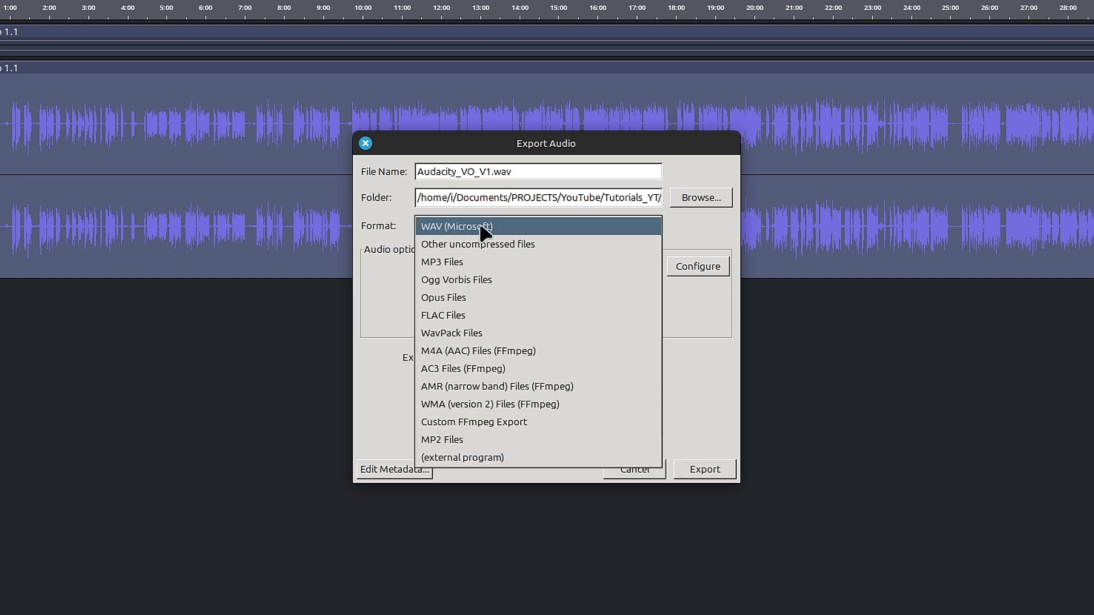
{"action": "left_click", "coordinate": [536, 227]}
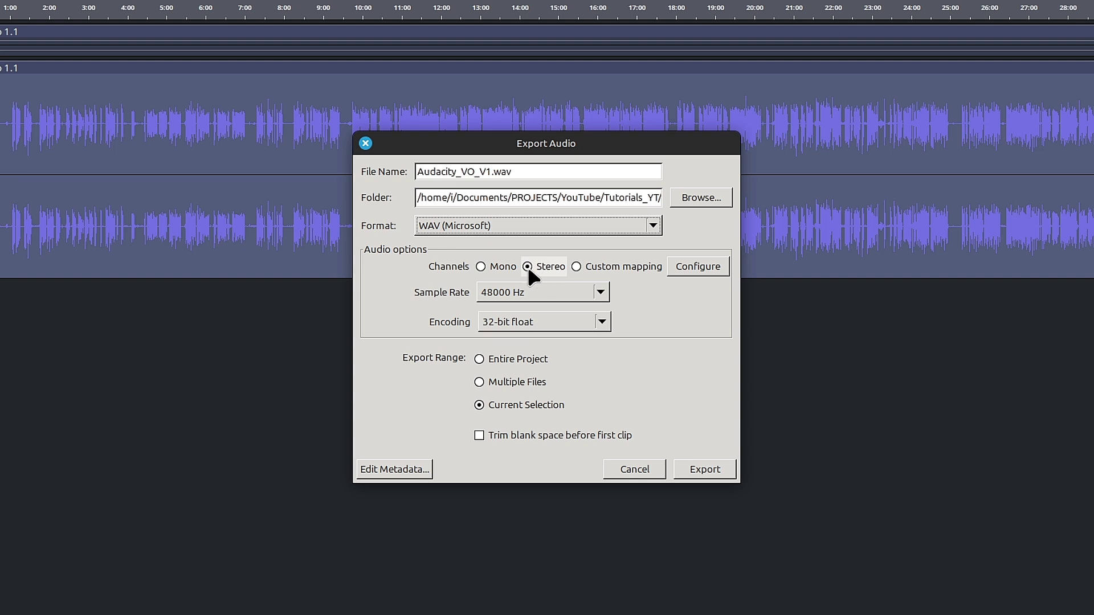
{"action": "left_click", "coordinate": [602, 293]}
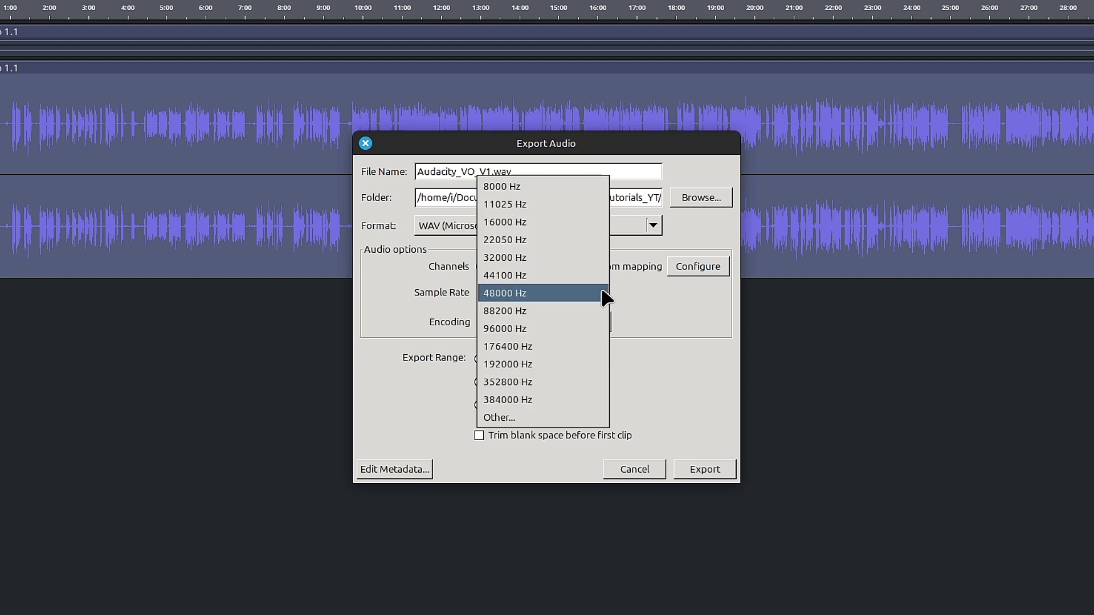
{"action": "left_click", "coordinate": [535, 296]}
{"action": "left_click", "coordinate": [598, 320]}
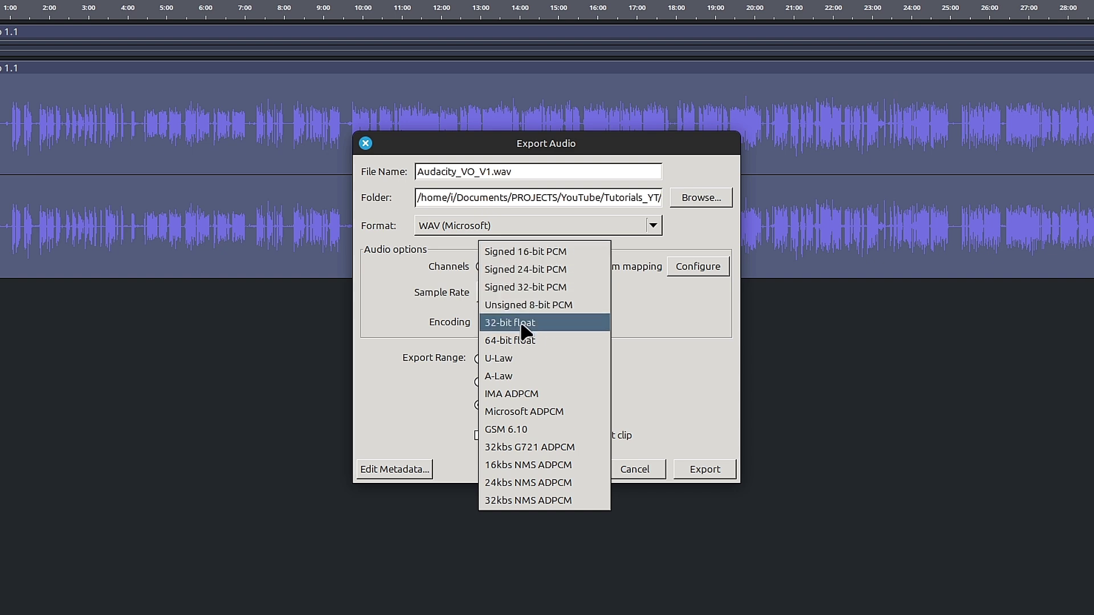
{"action": "left_click", "coordinate": [550, 328]}
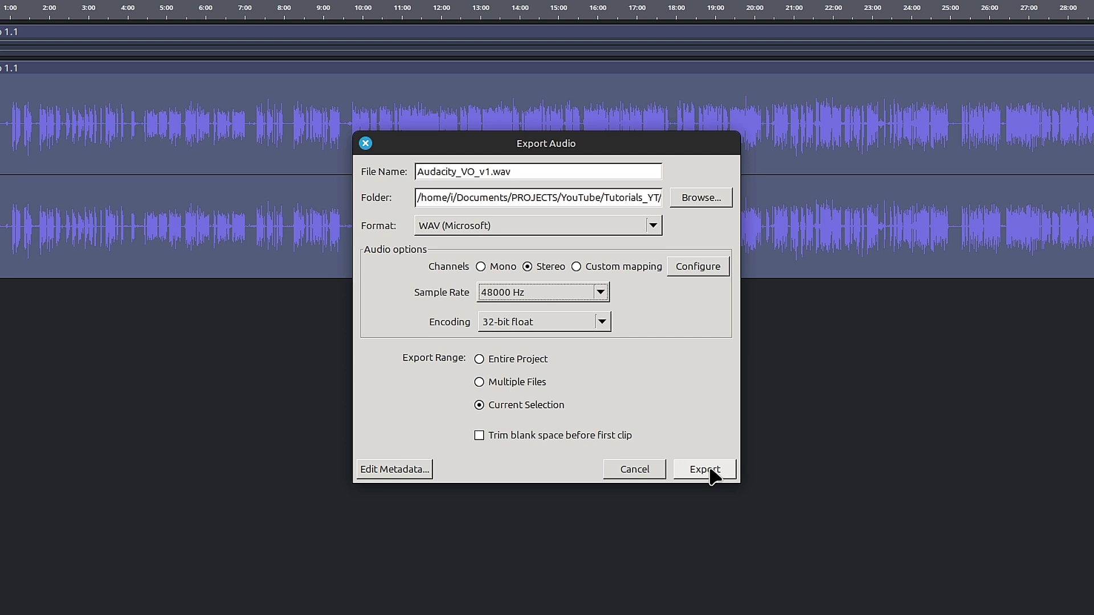
{"action": "left_click", "coordinate": [706, 470]}
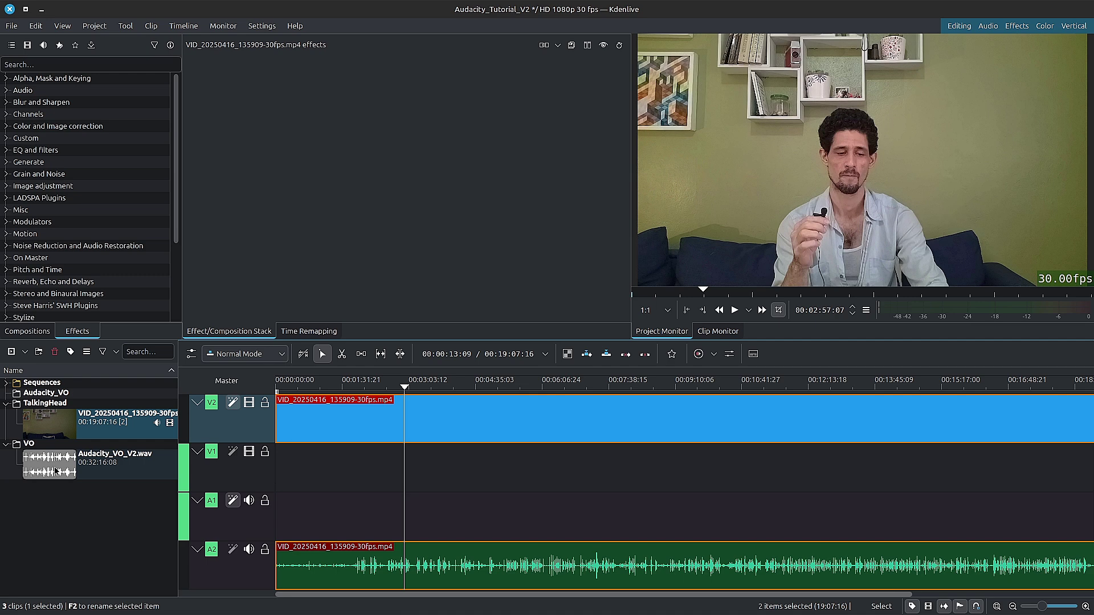
Step: Switch to Kdenlive, place Audacity_VO_V2.wav on track A1 at about 01:20, and shift the talking-head clip to the playhead at 02:57:07
{"action": "left_click_drag", "start_coordinate": [114, 461], "coordinate": [338, 508]}
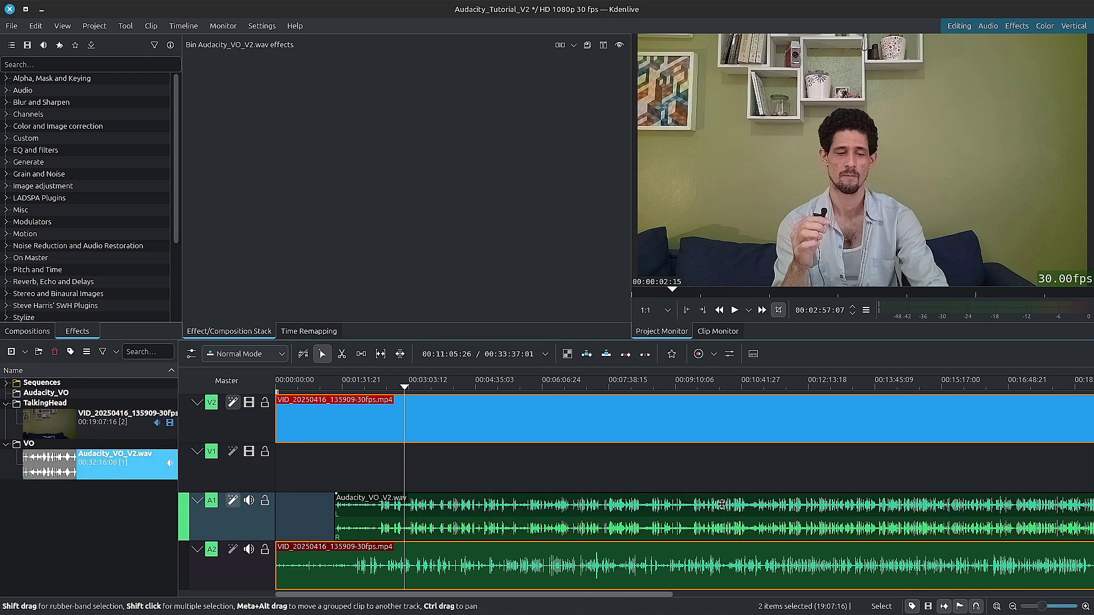
{"action": "scroll", "coordinate": [712, 502], "scroll_direction": "down", "scroll_amount": 2}
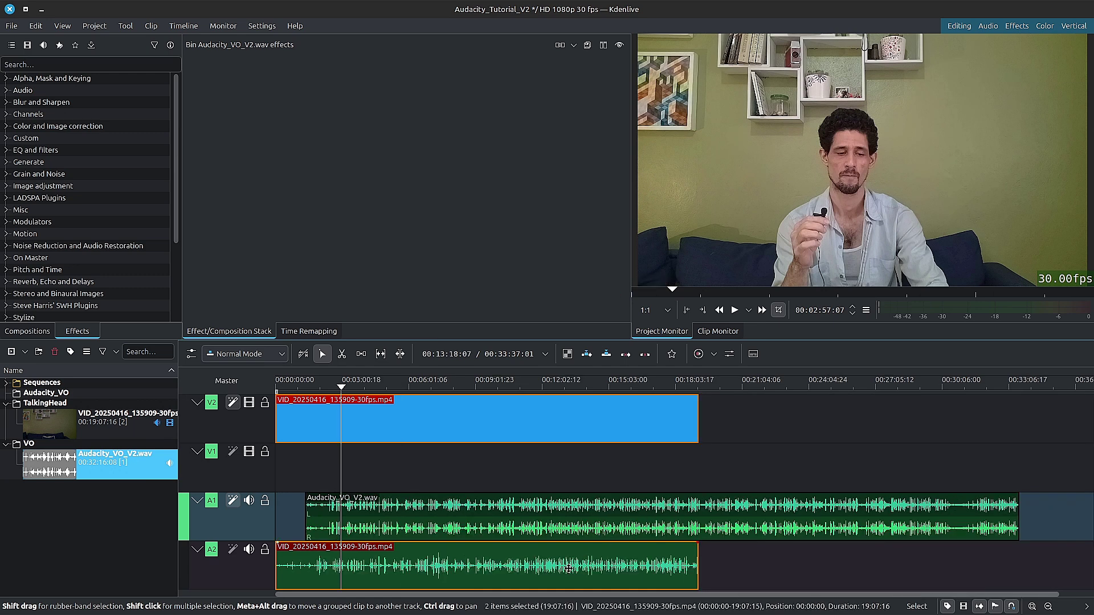
{"action": "left_click_drag", "start_coordinate": [545, 429], "coordinate": [607, 434]}
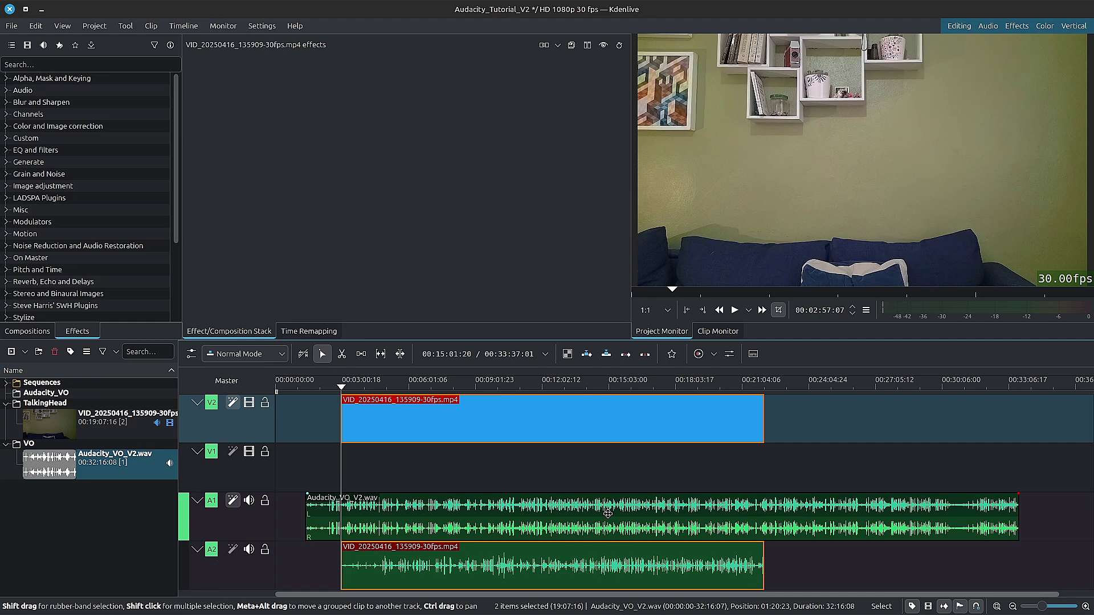
Step: Set Audacity_VO_V2.wav as the audio reference and align the talking-head clip's audio to it
{"action": "right_click", "coordinate": [608, 514]}
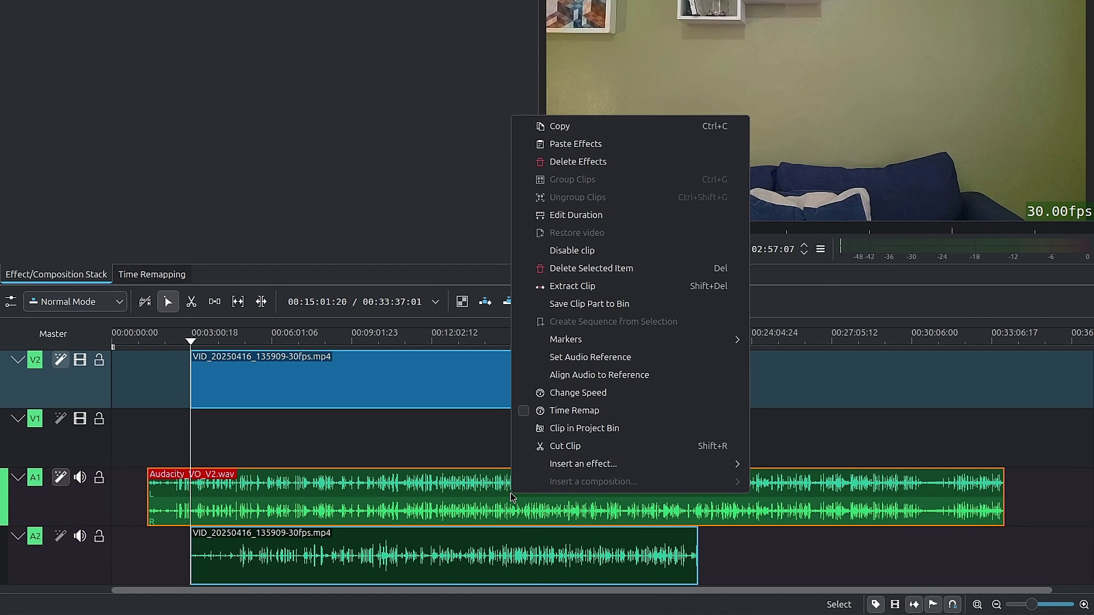
{"action": "left_click", "coordinate": [685, 364]}
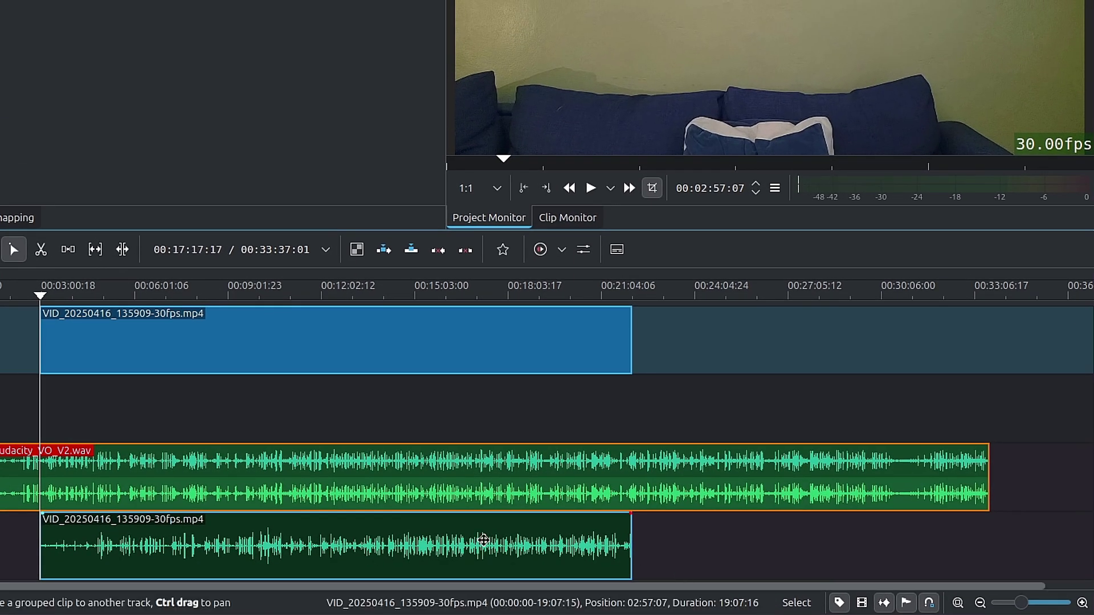
{"action": "right_click", "coordinate": [483, 540]}
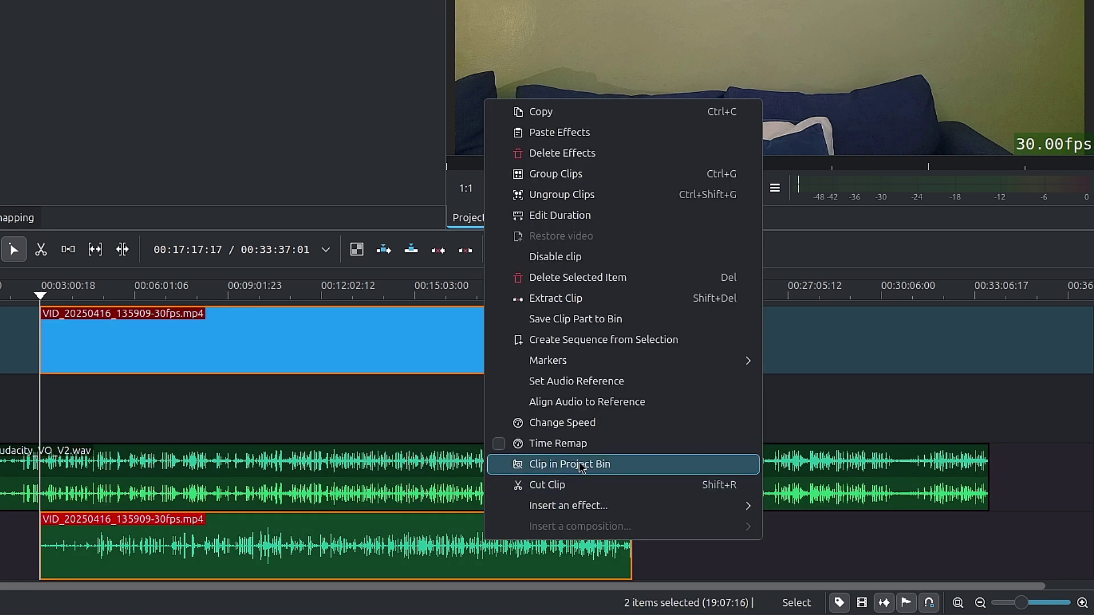
{"action": "left_click", "coordinate": [678, 406]}
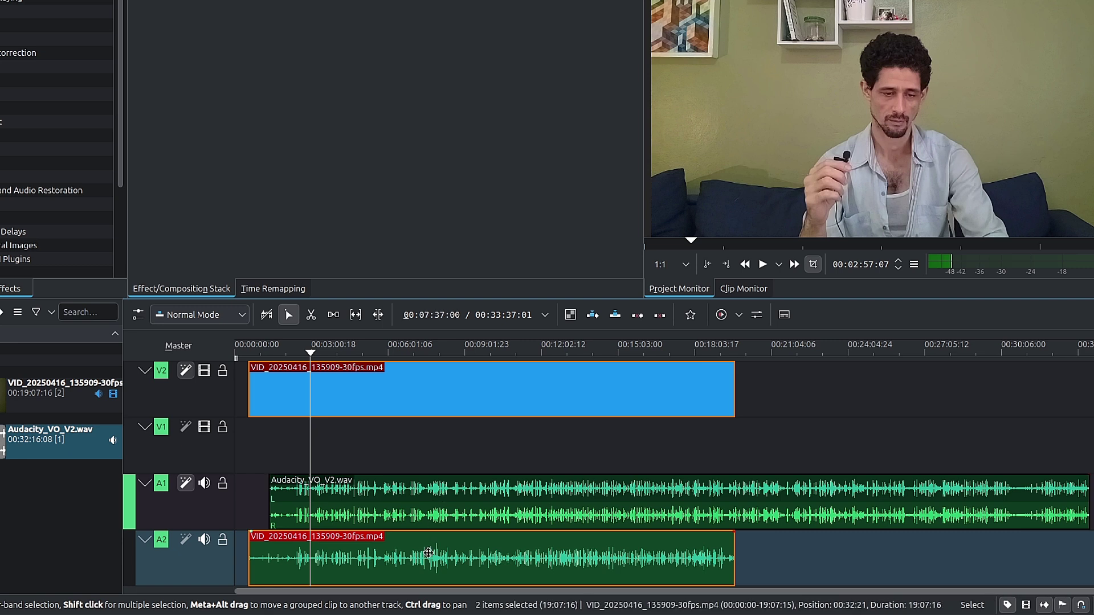
Step: Delete the camera audio of the talking-head clip from track A2, keeping its video
{"action": "left_click", "coordinate": [428, 553]}
{"action": "key", "text": "Delete"}
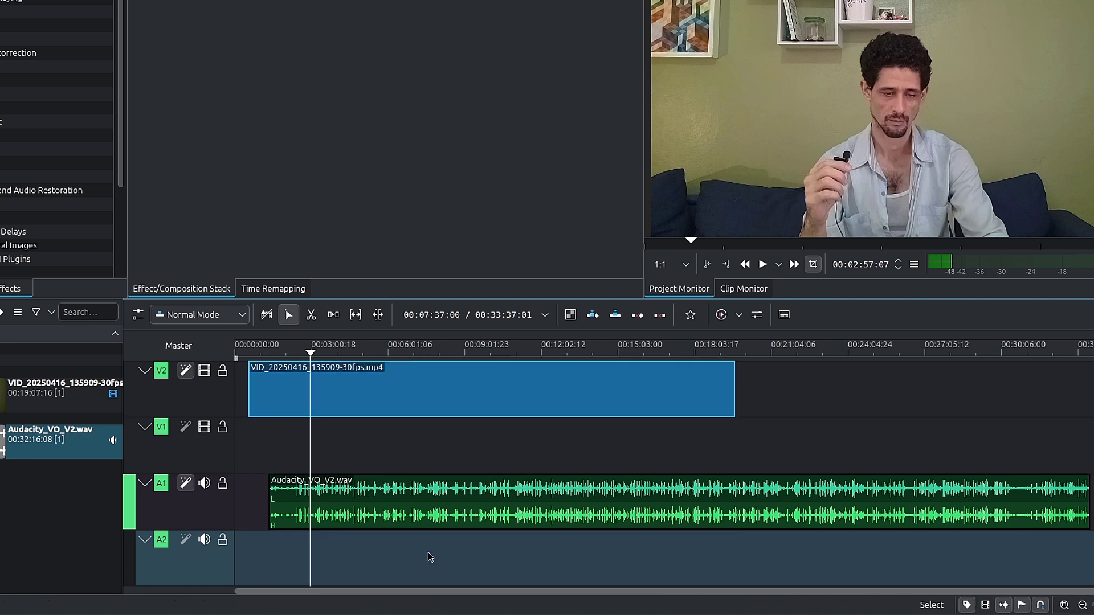
Step: Group the talking-head video with Audacity_VO_V2.wav and move the group to the start of the timeline
{"action": "left_click", "coordinate": [430, 401]}
{"action": "left_click", "coordinate": [439, 499], "text": "shift"}
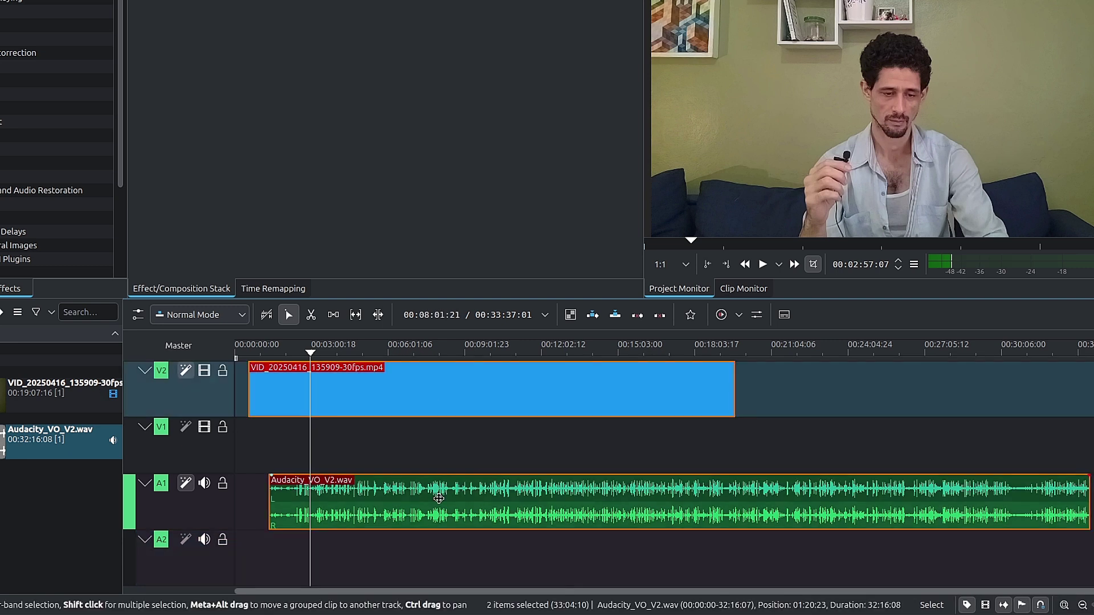
{"action": "right_click", "coordinate": [471, 502]}
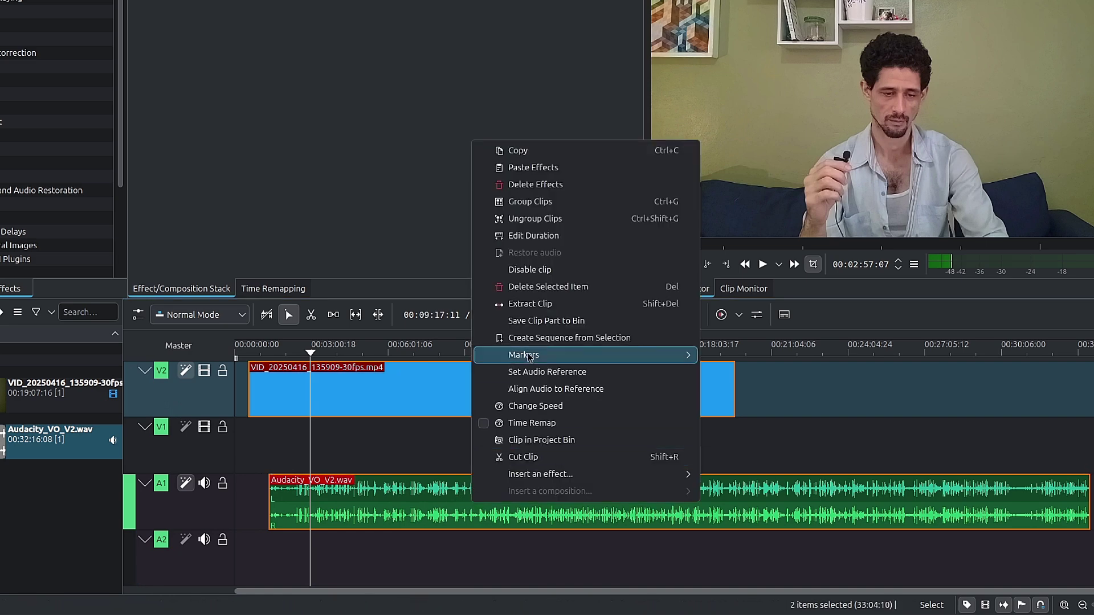
{"action": "left_click", "coordinate": [573, 206]}
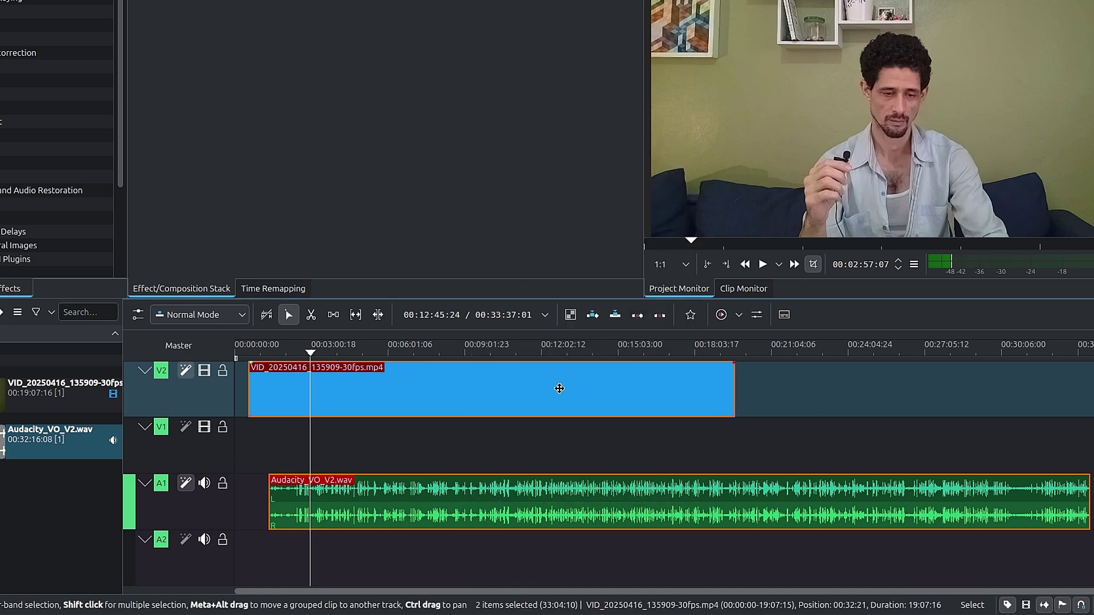
{"action": "left_click_drag", "start_coordinate": [559, 384], "coordinate": [591, 399]}
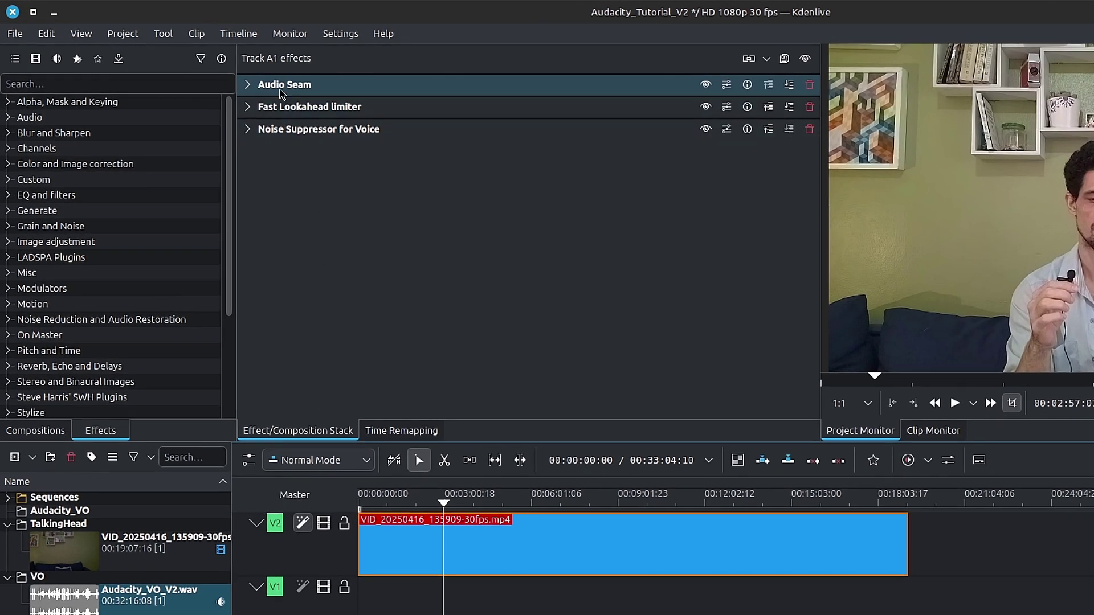
Step: Examine the Audio Seam and Fast Lookahead limiter settings in the effects of track A1
{"action": "left_click", "coordinate": [248, 85]}
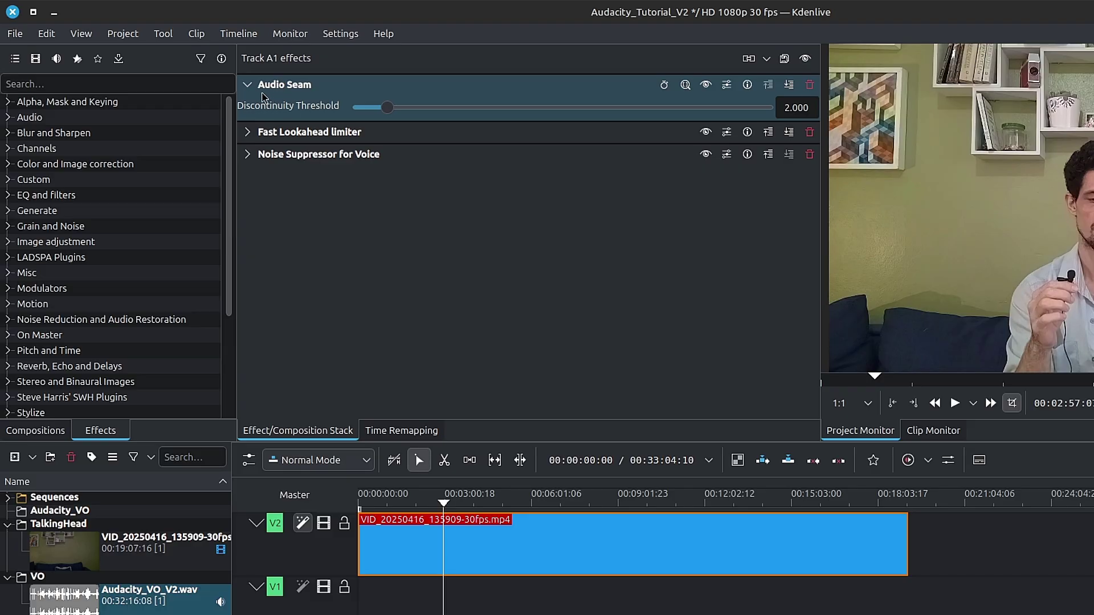
{"action": "left_click", "coordinate": [253, 90]}
{"action": "left_click", "coordinate": [254, 104]}
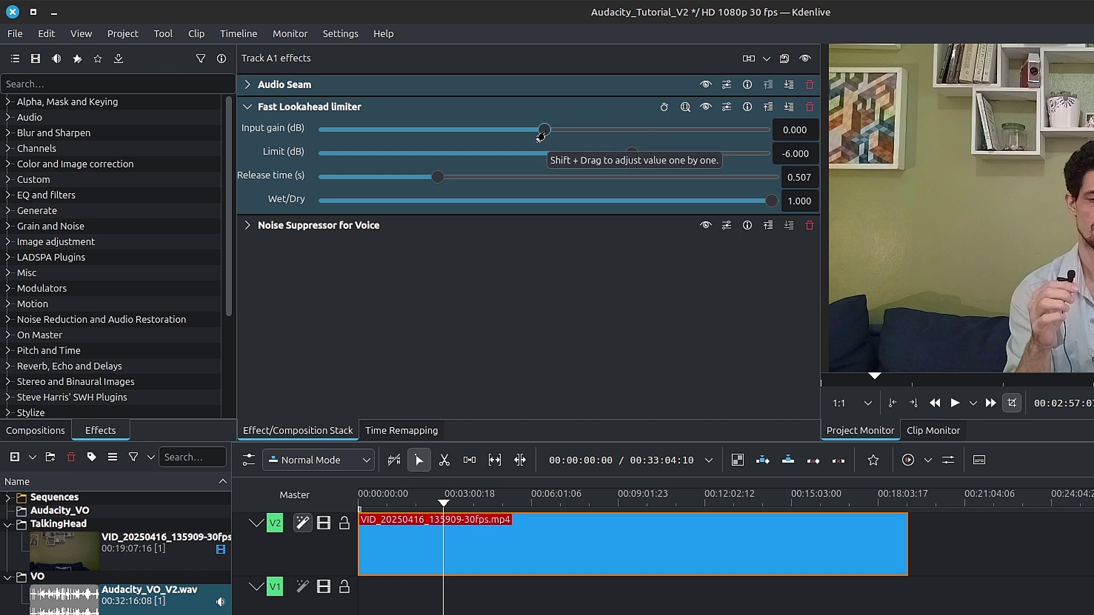
Step: Try adding the Volume and Dynamics Limiter to track A1 between the Fast Lookahead limiter and the Noise Suppressor for Voice
{"action": "left_click", "coordinate": [85, 84]}
{"action": "type", "text": "limite"}
{"action": "left_click_drag", "start_coordinate": [74, 240], "coordinate": [326, 225]}
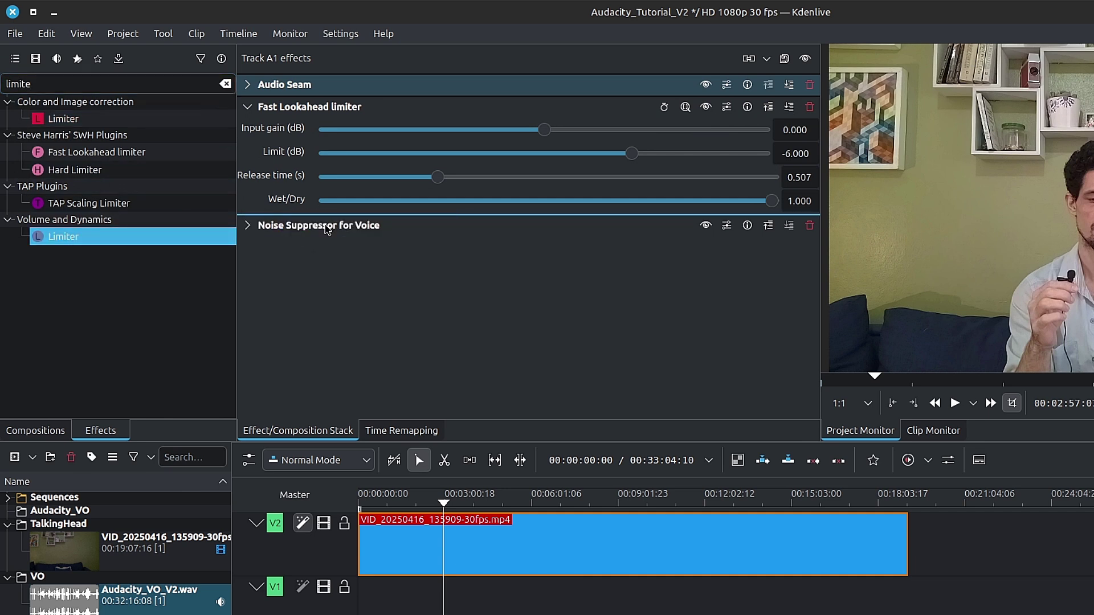
{"action": "left_click", "coordinate": [249, 95]}
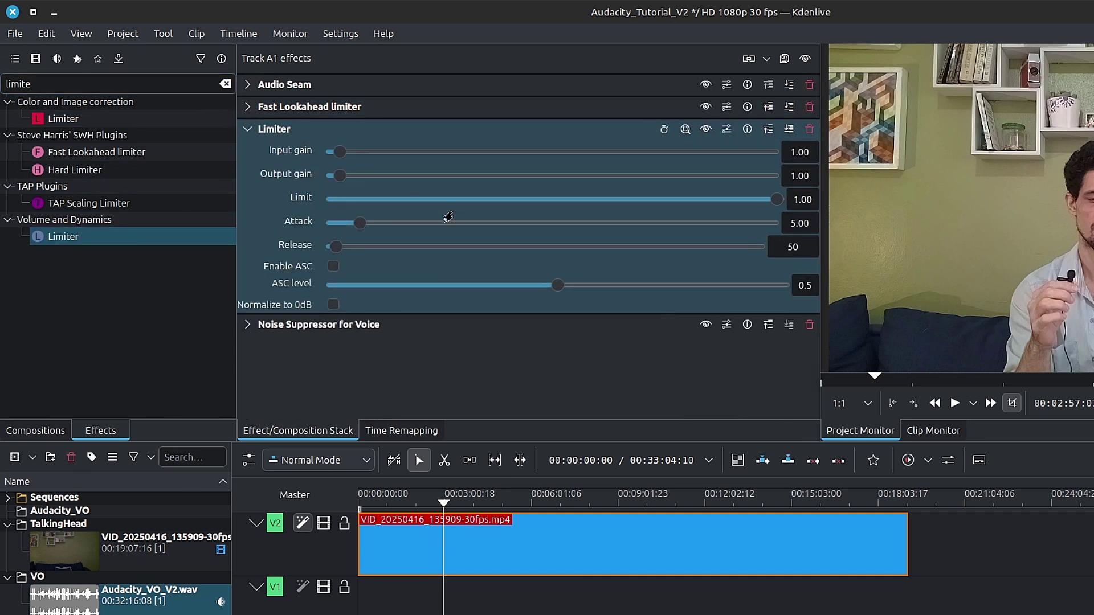
{"action": "left_click_drag", "start_coordinate": [802, 199], "coordinate": [786, 198]}
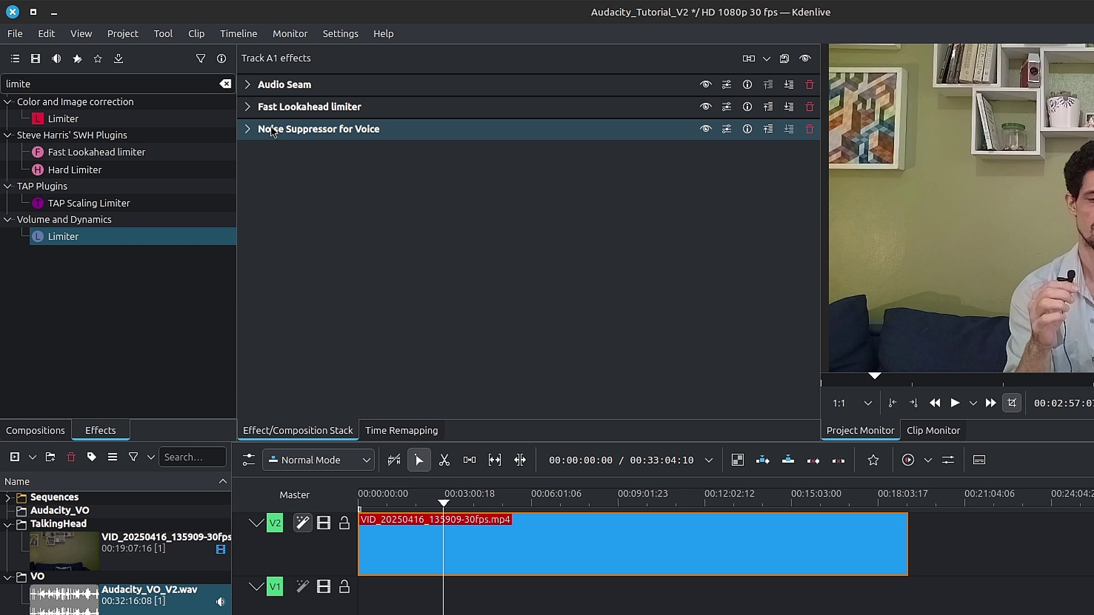
Step: Examine the Noise Suppressor for Voice settings in the effects of track A1
{"action": "left_click", "coordinate": [250, 130]}
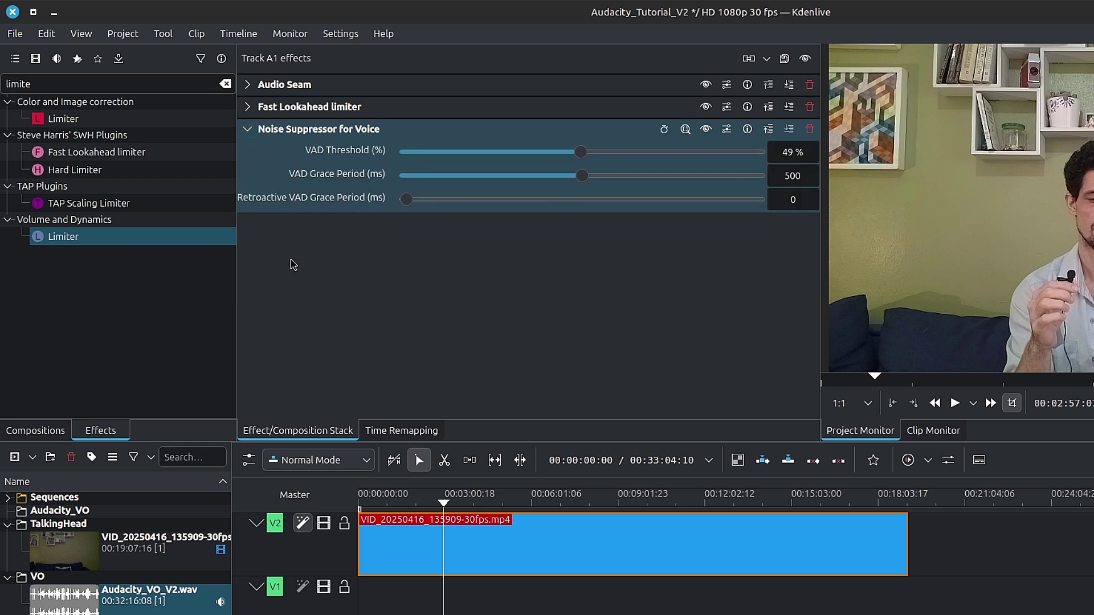